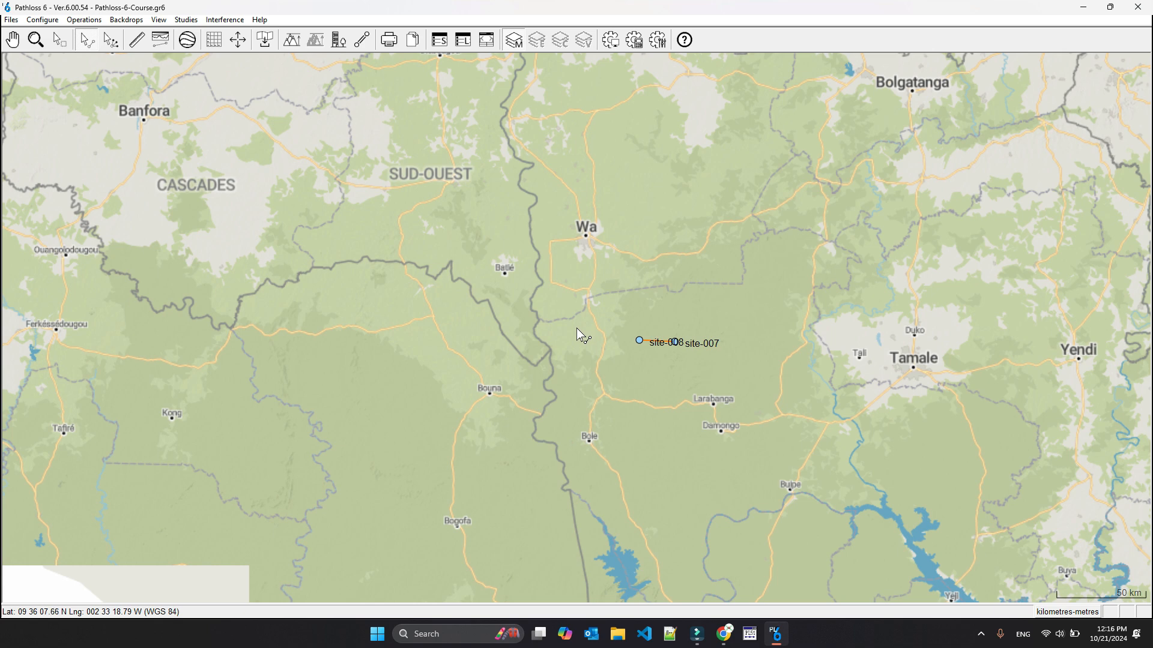
# Open the frequency plan's TX channel lookup table and start a new empty table.
pyautogui.click(43, 20)
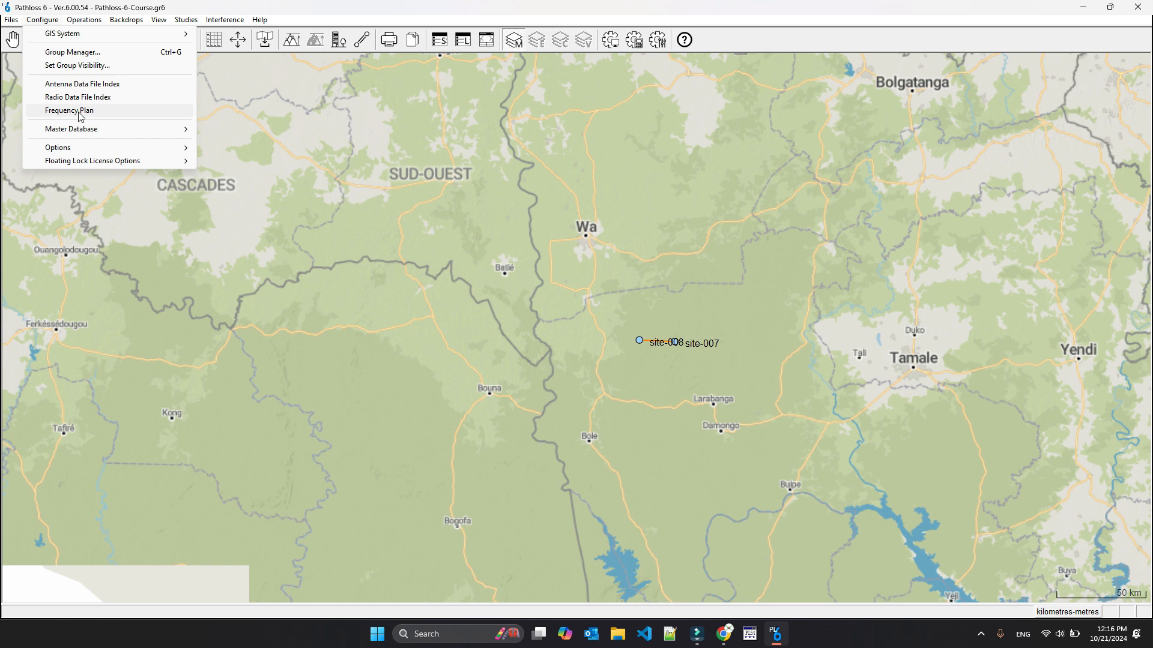
pyautogui.click(80, 113)
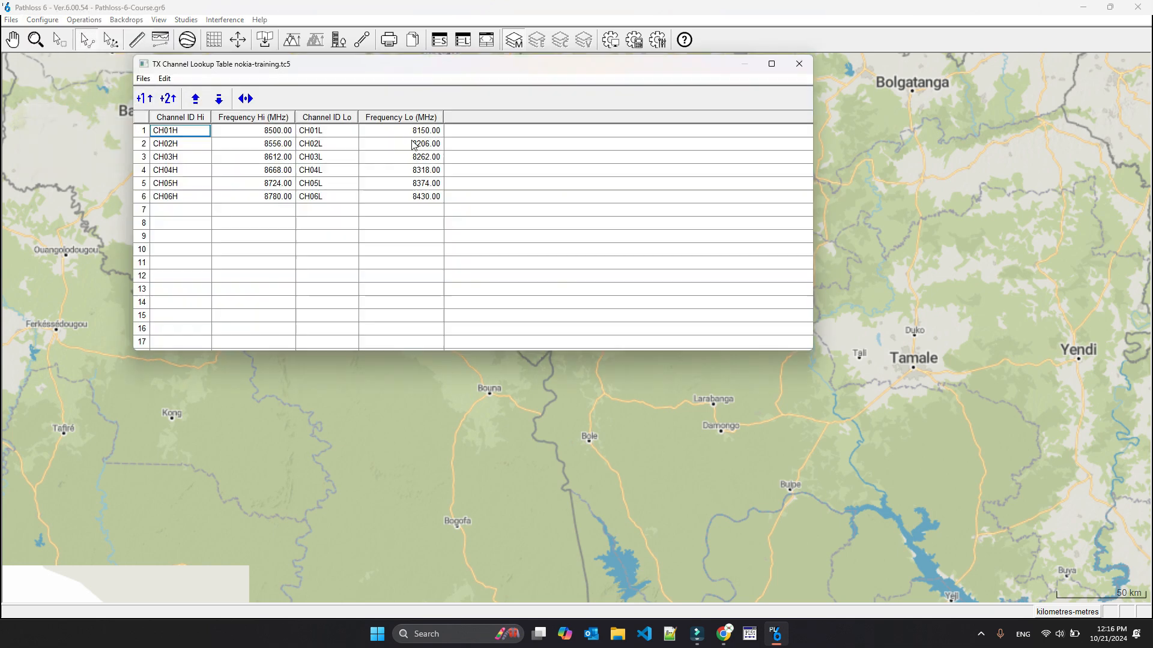
pyautogui.moveTo(392, 58); pyautogui.dragTo(464, 145)
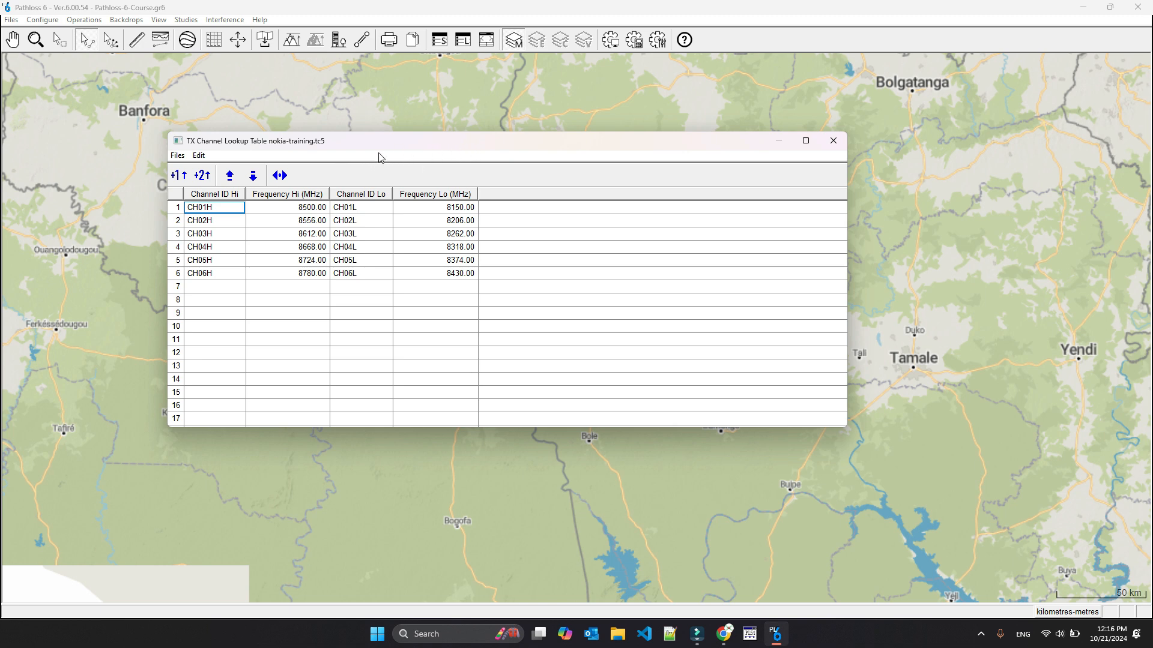
pyautogui.click(177, 156)
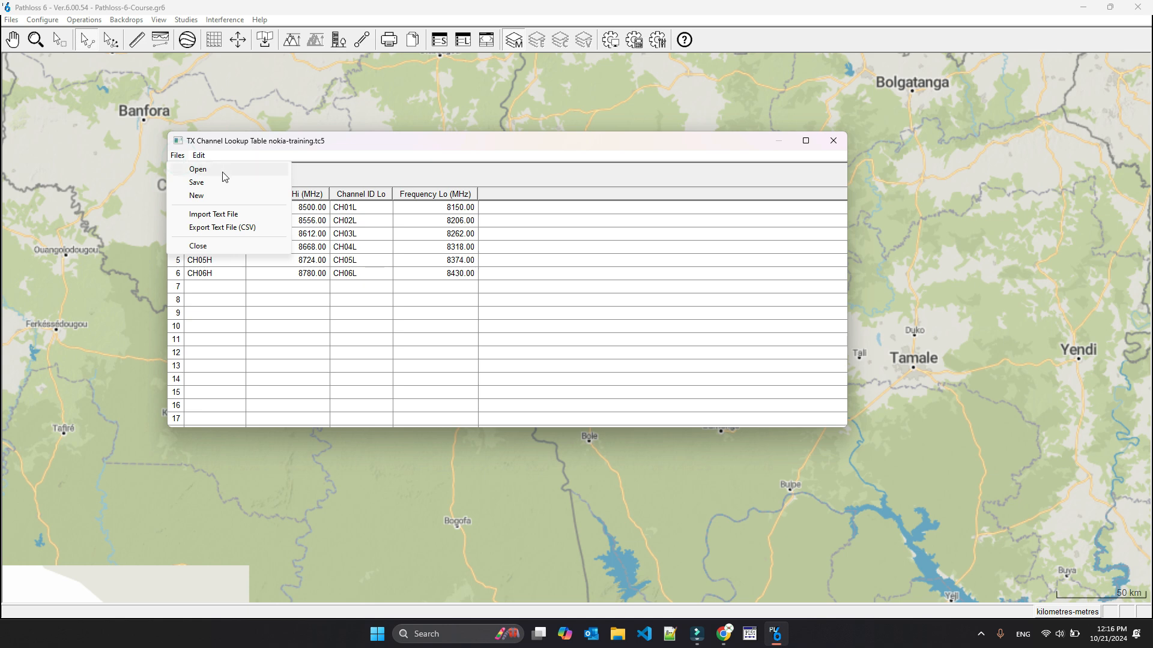
pyautogui.click(207, 195)
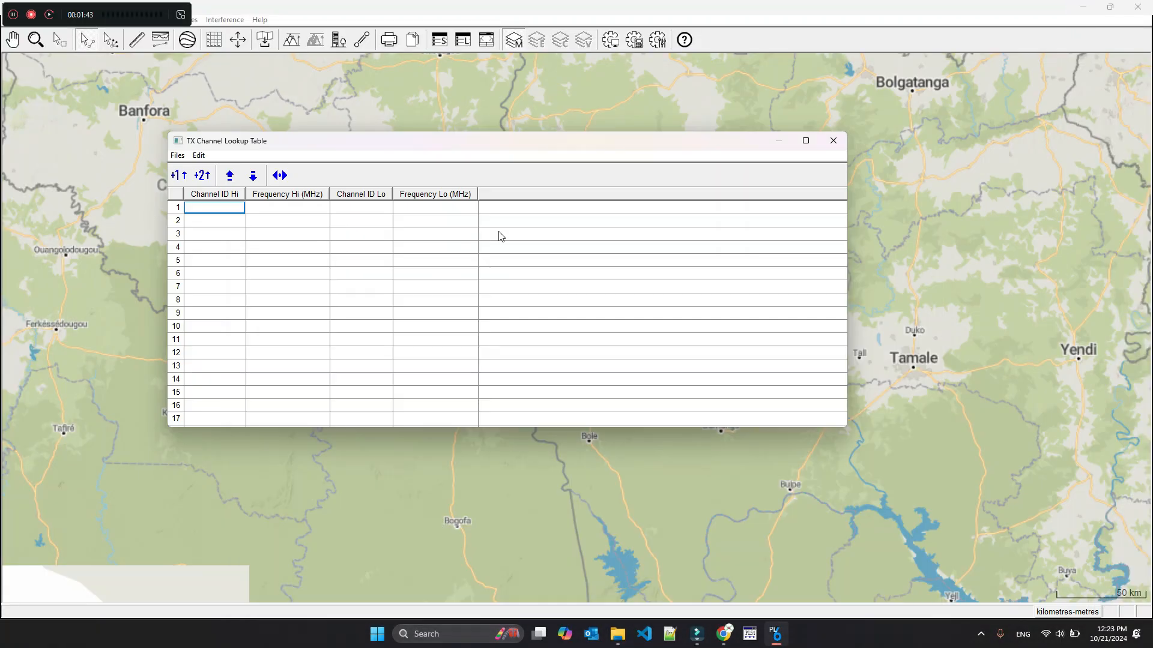
pyautogui.click(182, 15)
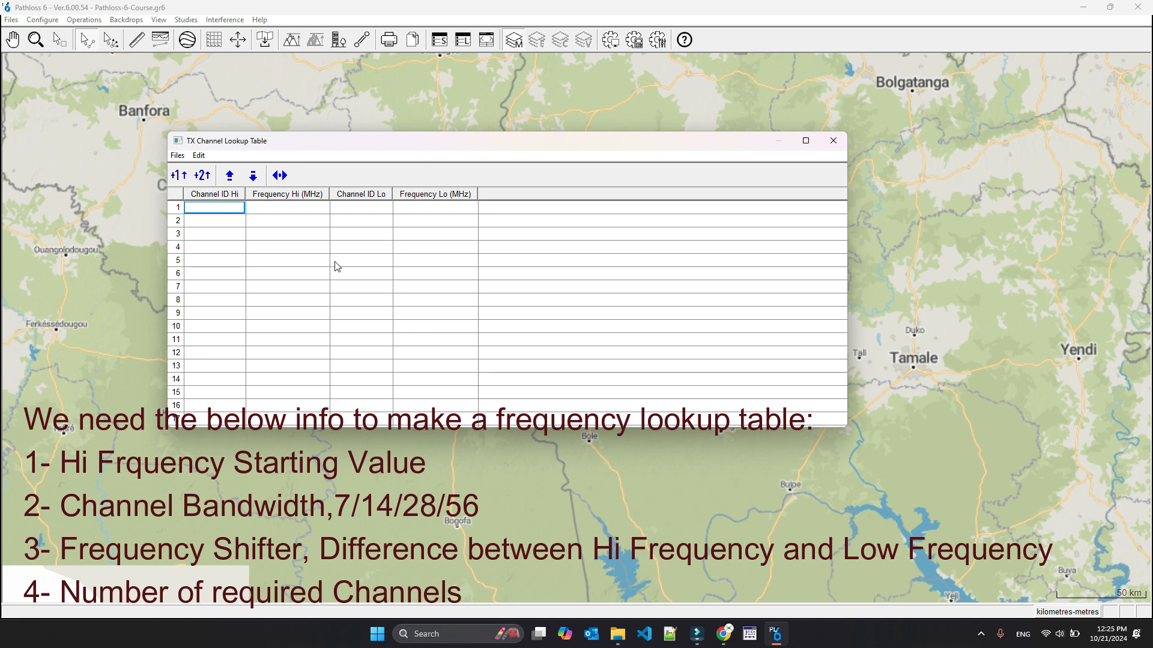
# Start a new frequency plan named wireless-opertor-1 with 5 channels.
pyautogui.click(280, 176)
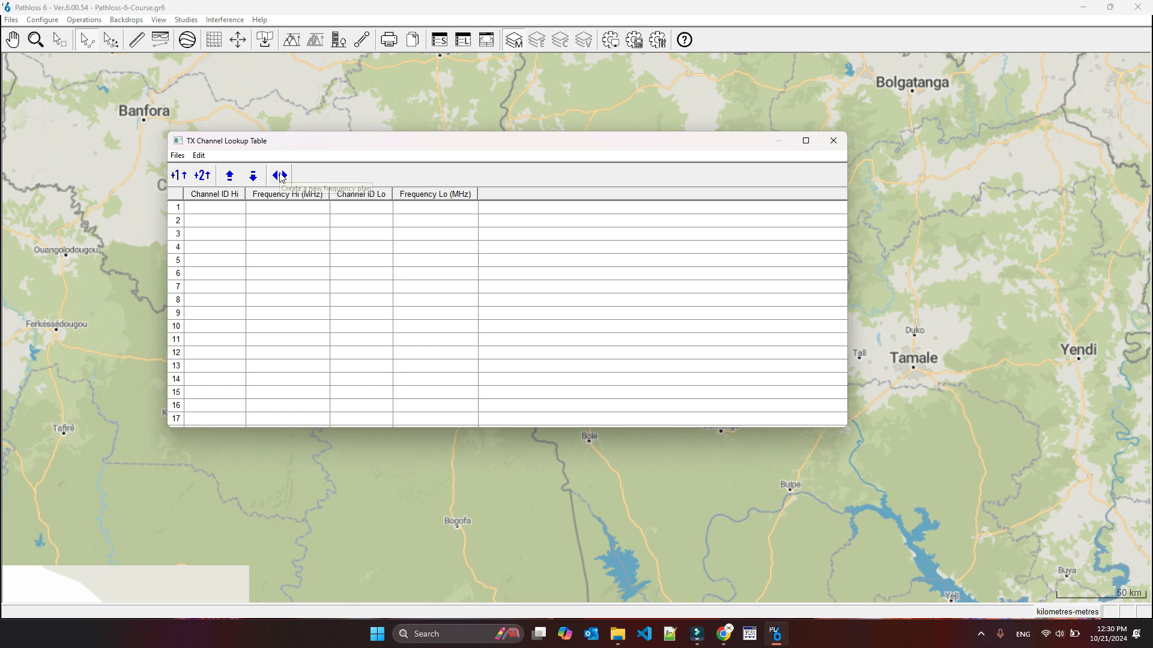
pyautogui.click(285, 196)
pyautogui.click(282, 195)
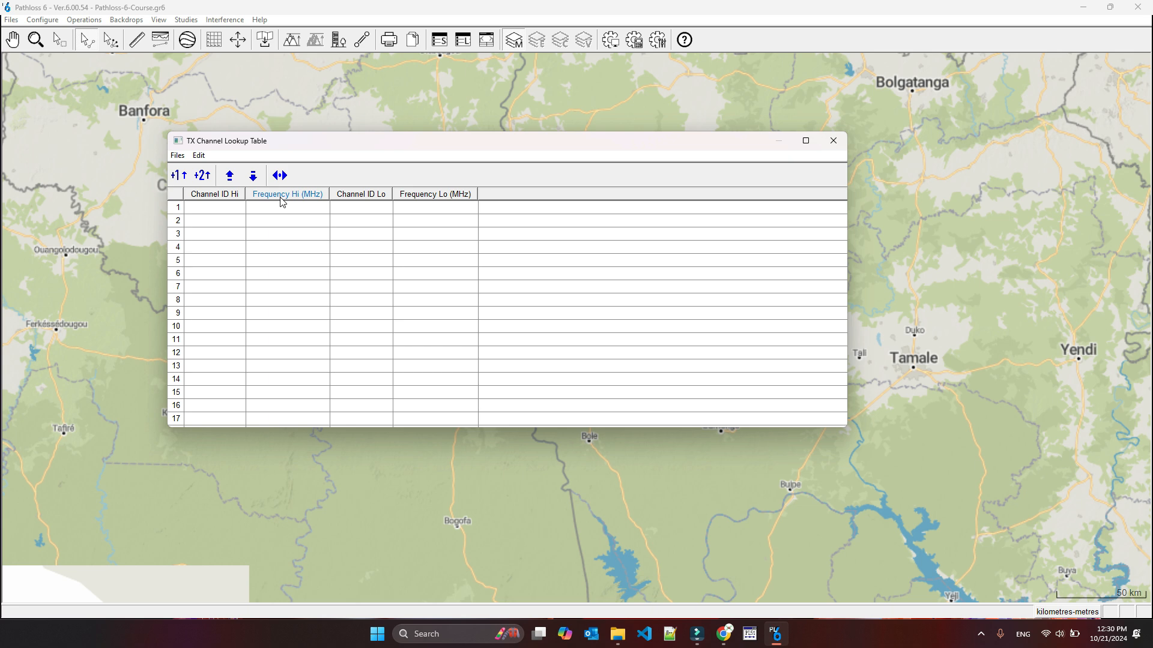
pyautogui.click(278, 171)
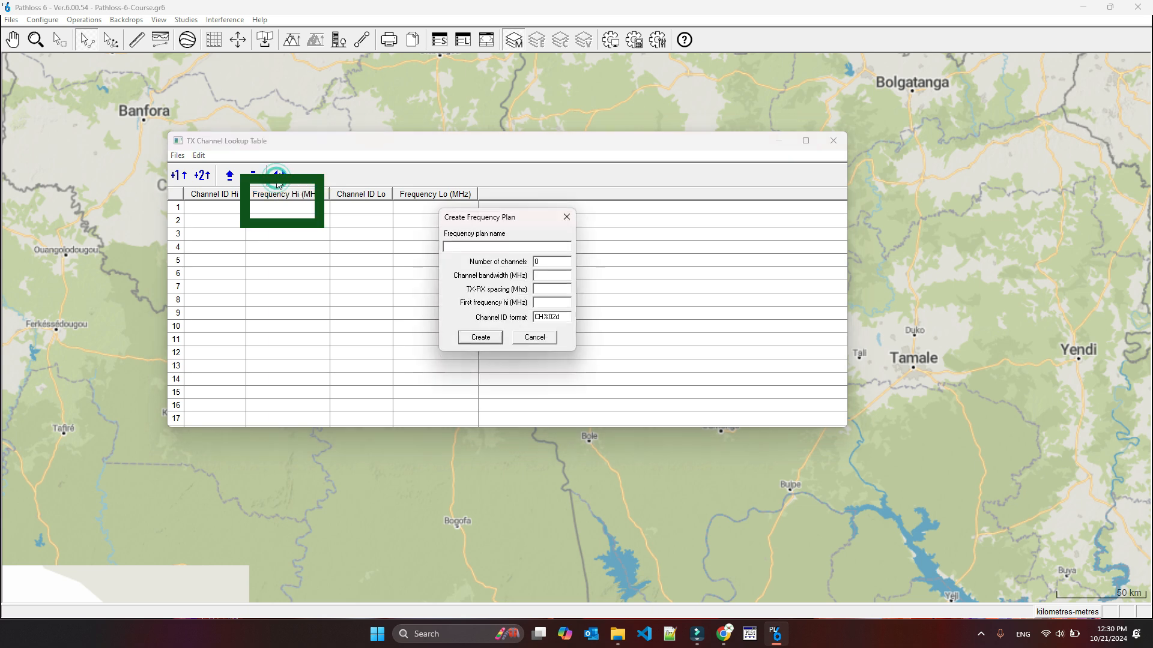
pyautogui.click(491, 248)
pyautogui.write('wireless-opertor-1')
pyautogui.doubleClick(540, 263)
pyautogui.write('5')
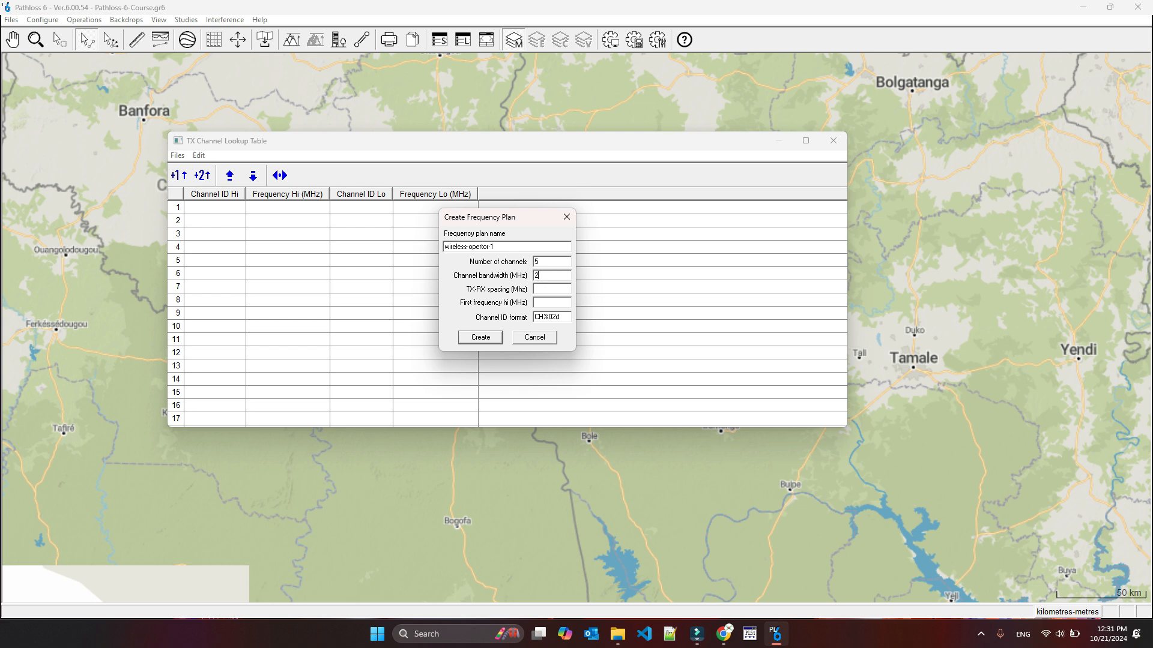
# Create the plan with 28 MHz bandwidth, 1000 MHz TX-RX spacing, first high frequency 8000 MHz and channel ID prefix 8G-.
pyautogui.click(547, 290)
pyautogui.click(545, 303)
pyautogui.write('8000')
pyautogui.click(536, 317)
pyautogui.write('8G-')
pyautogui.click(480, 338)
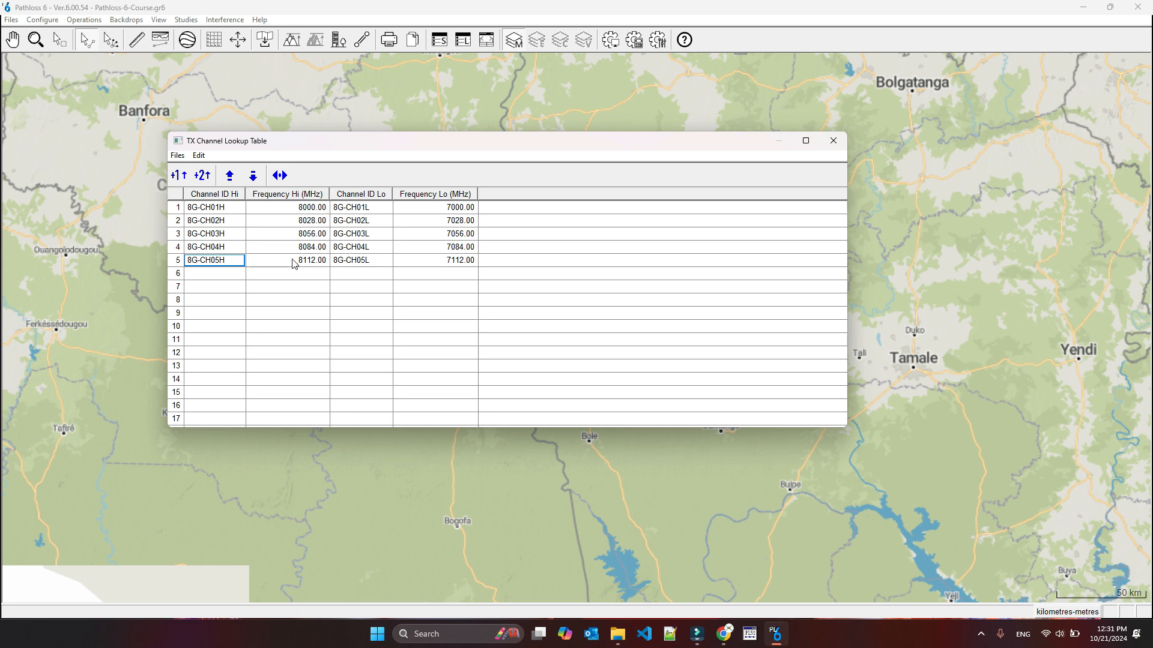
# Add five more channels from row 6 with 1200 MHz TX-RX spacing, first high frequency 23000 MHz and channel ID prefix 23-.
pyautogui.click(227, 273)
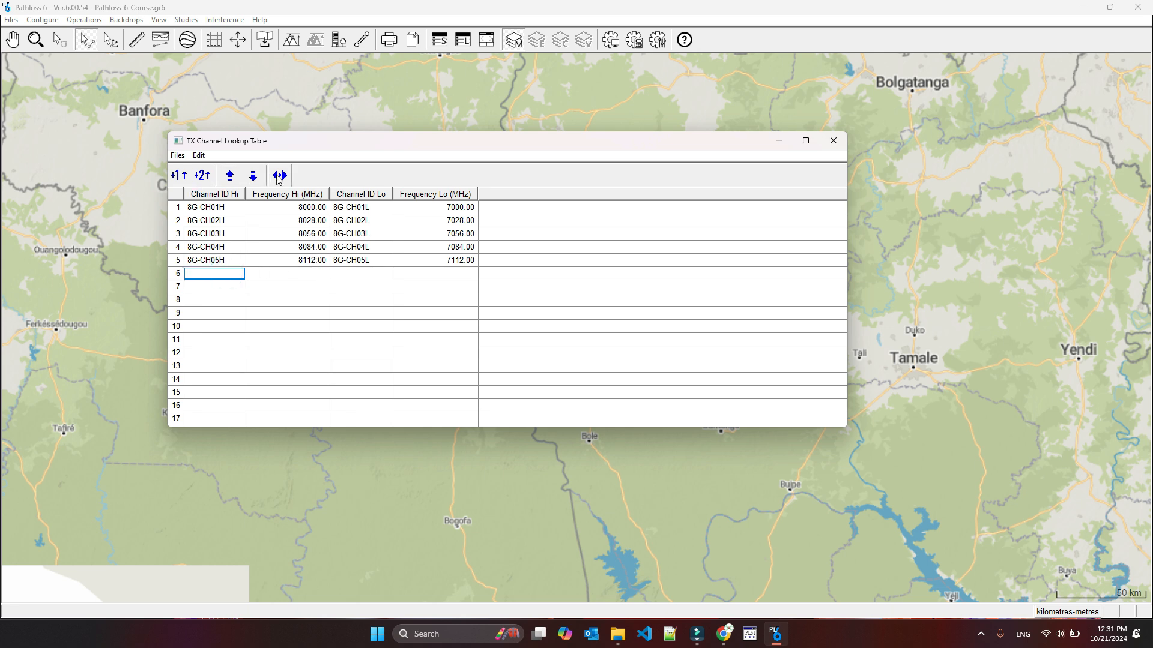
pyautogui.click(280, 175)
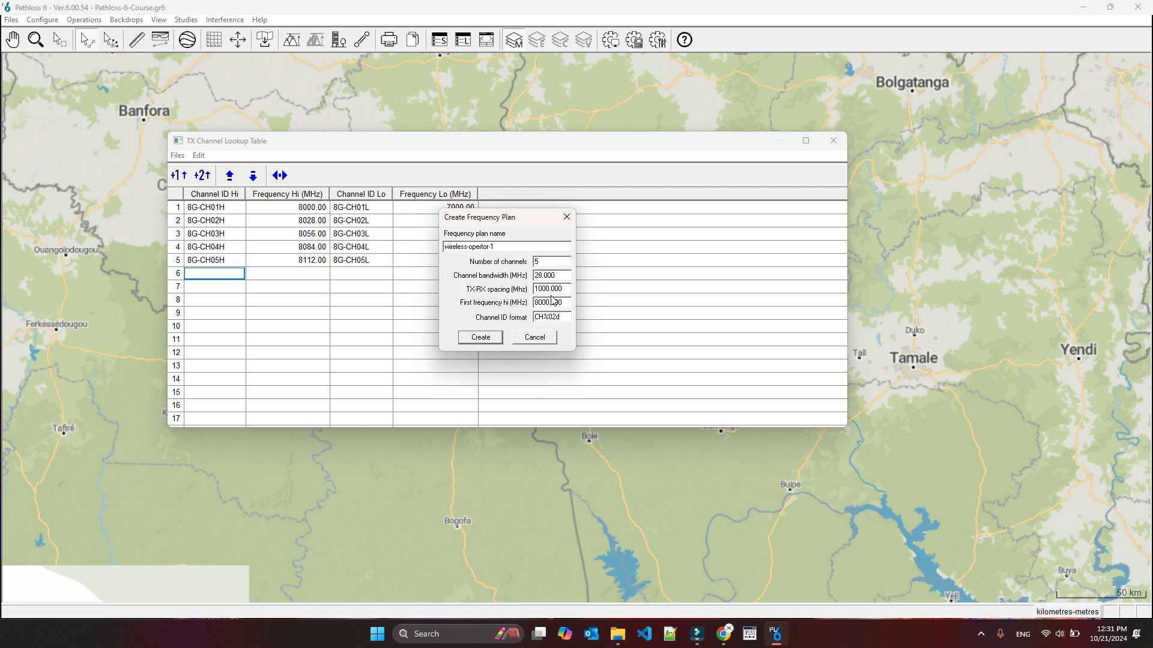
pyautogui.moveTo(538, 289); pyautogui.dragTo(542, 289)
pyautogui.moveTo(539, 302); pyautogui.dragTo(535, 304)
pyautogui.click(534, 317)
pyautogui.write('23-')
pyautogui.click(480, 337)
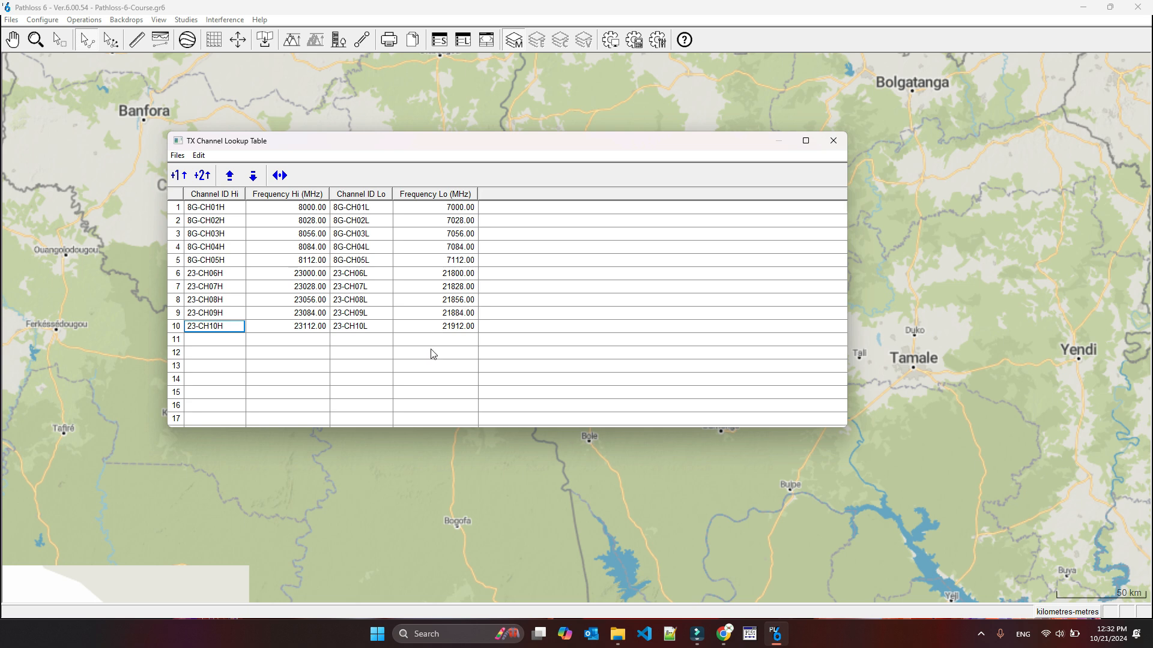
# Save the channel table as wireless-opertor-1 in E:\Projects\Pathloss-6-Course\Configurations\Frequency.
pyautogui.click(177, 156)
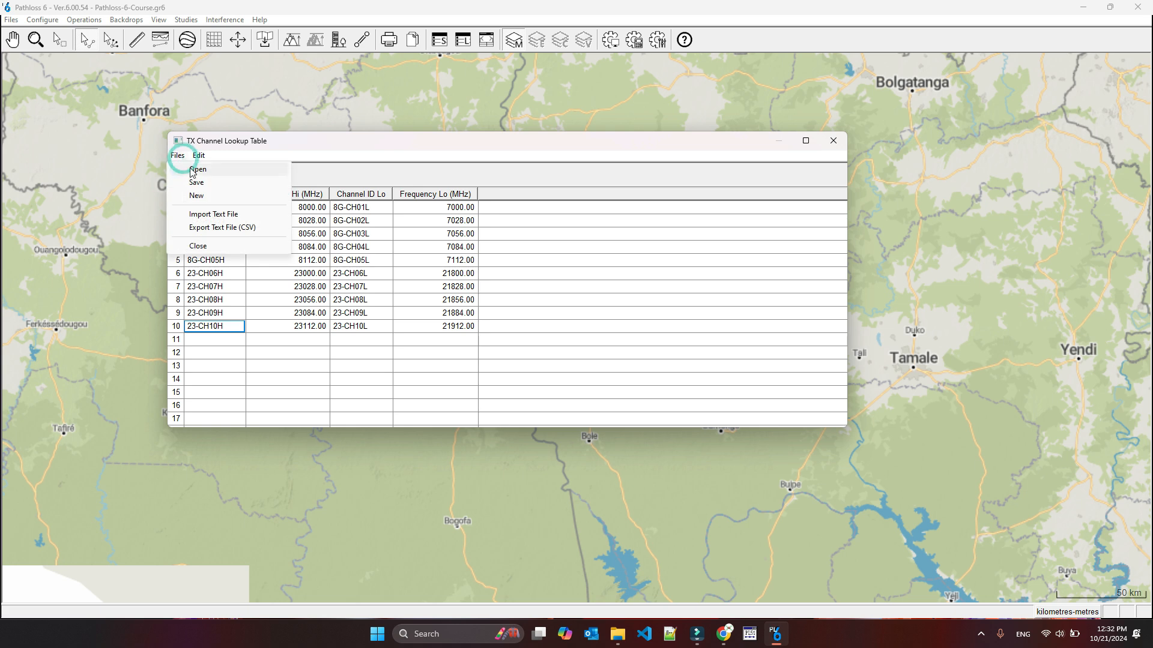
pyautogui.click(207, 185)
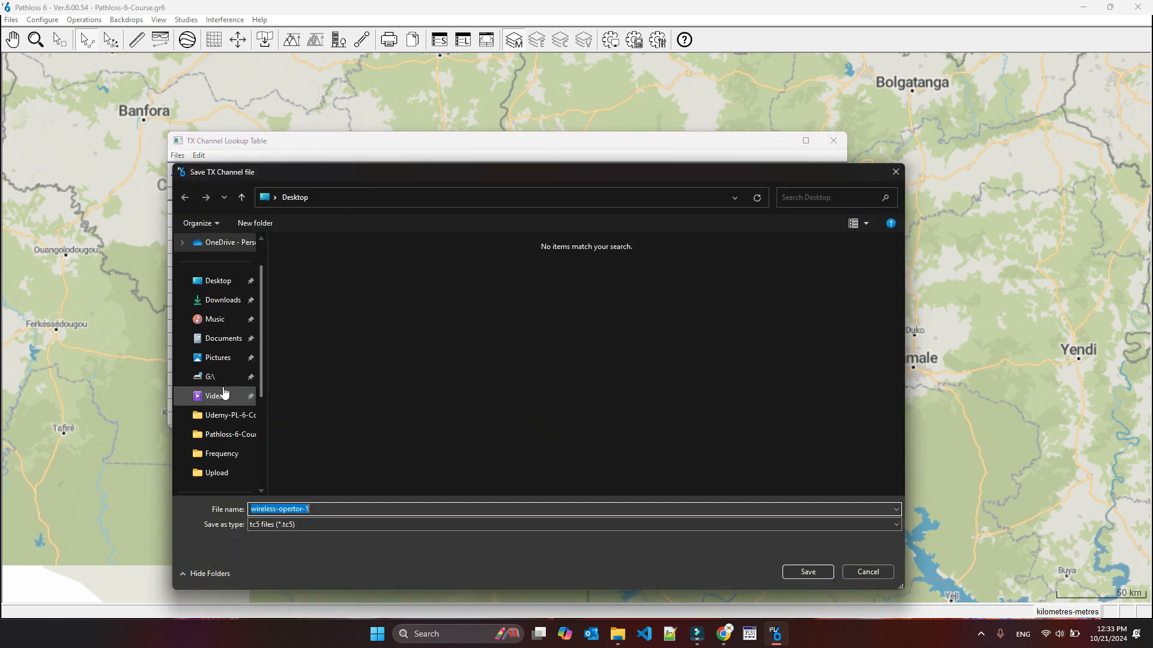
pyautogui.scroll(-3, 226, 393)
pyautogui.click(229, 413)
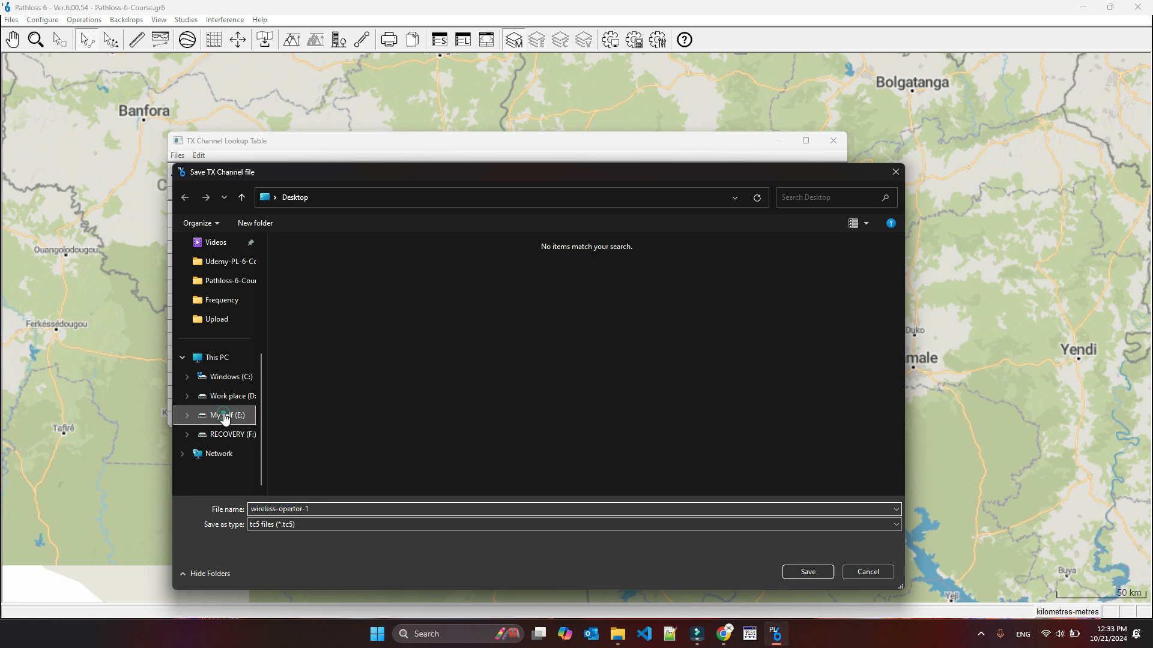
pyautogui.click(230, 434)
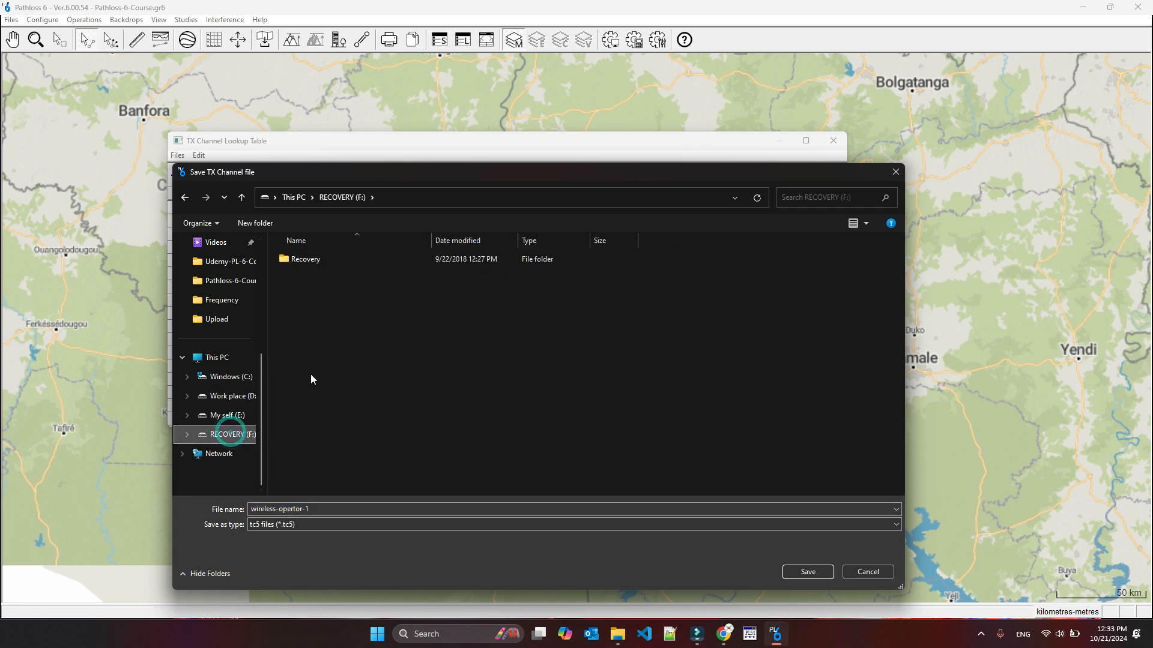
pyautogui.click(228, 418)
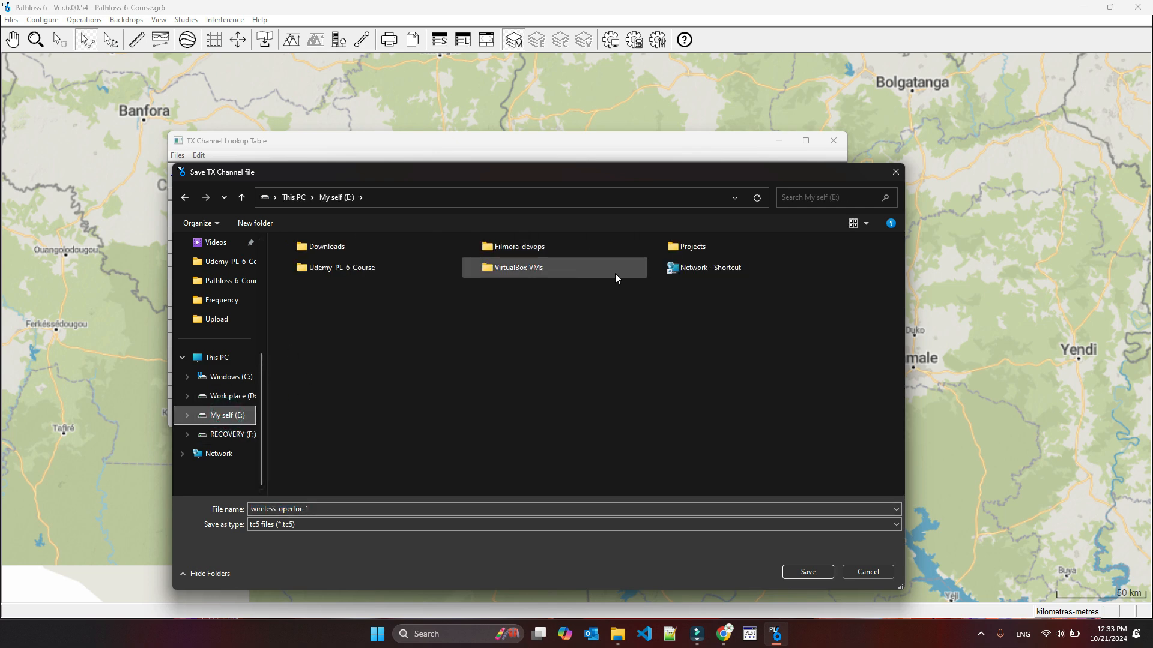
pyautogui.doubleClick(689, 251)
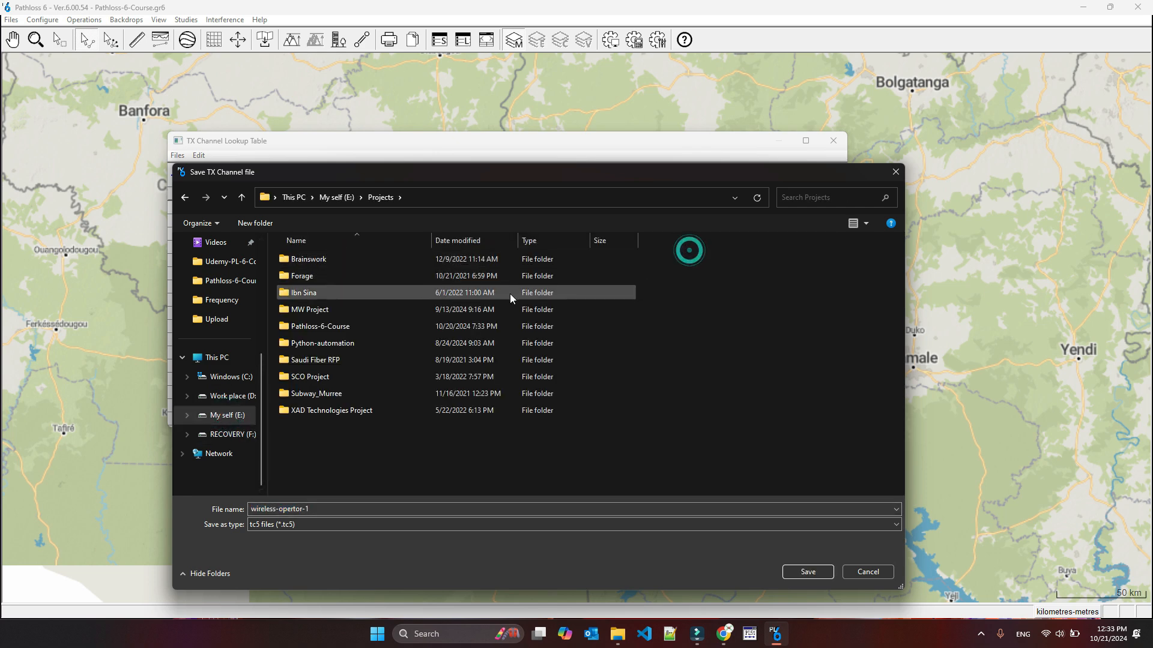
pyautogui.doubleClick(318, 326)
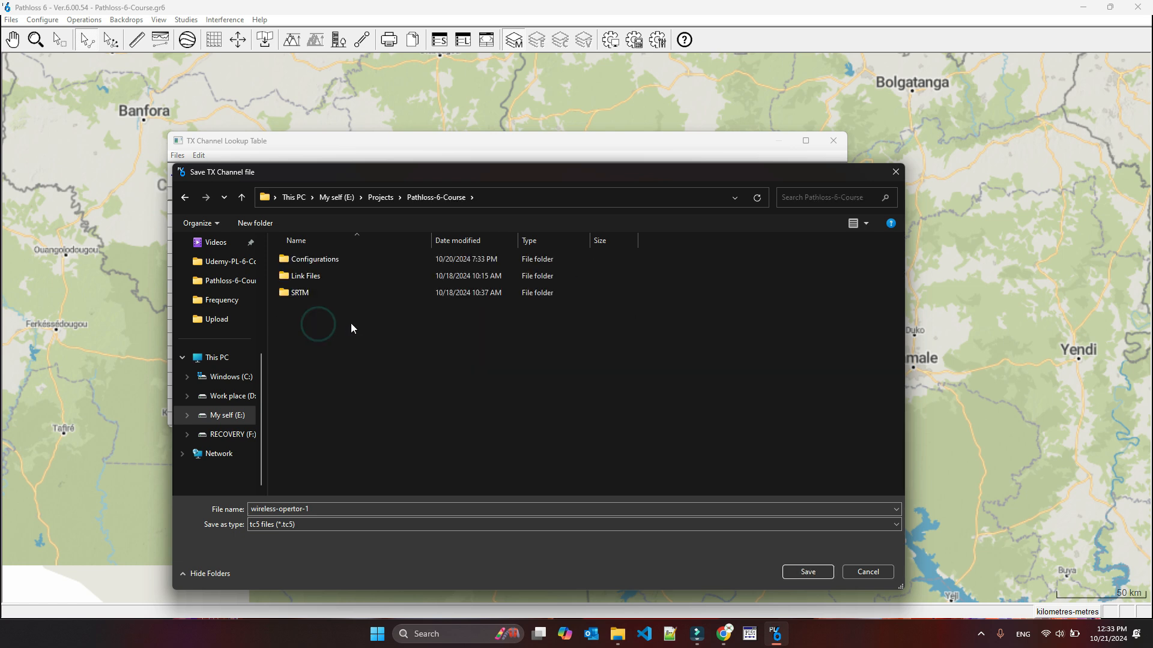
pyautogui.click(340, 259)
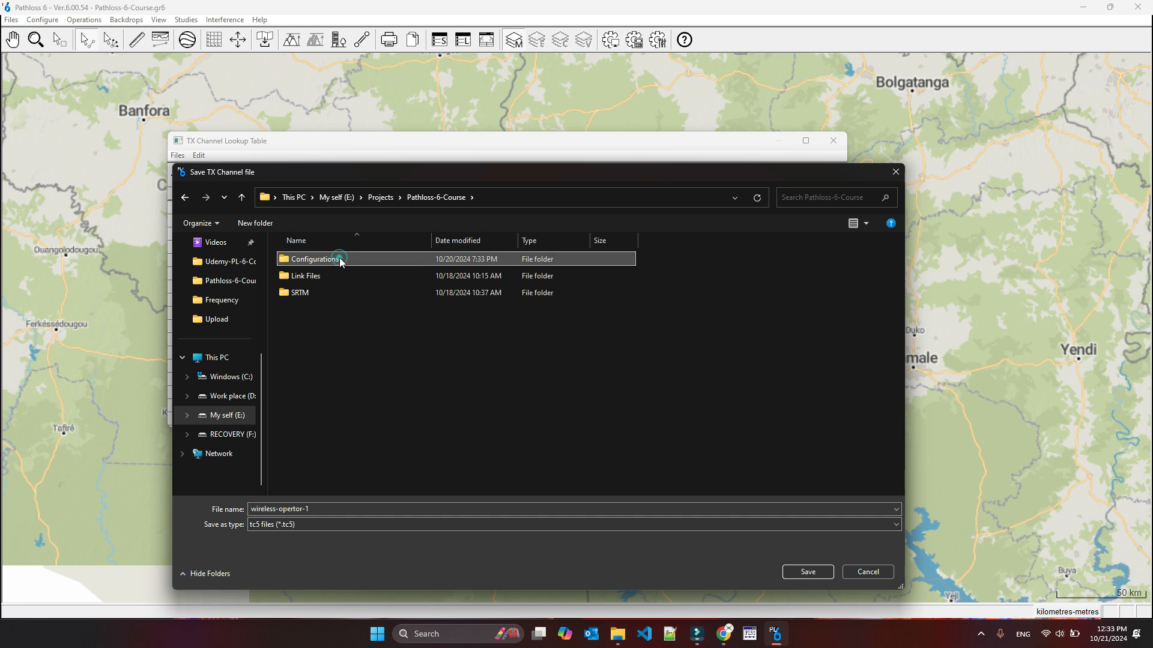
pyautogui.doubleClick(340, 259)
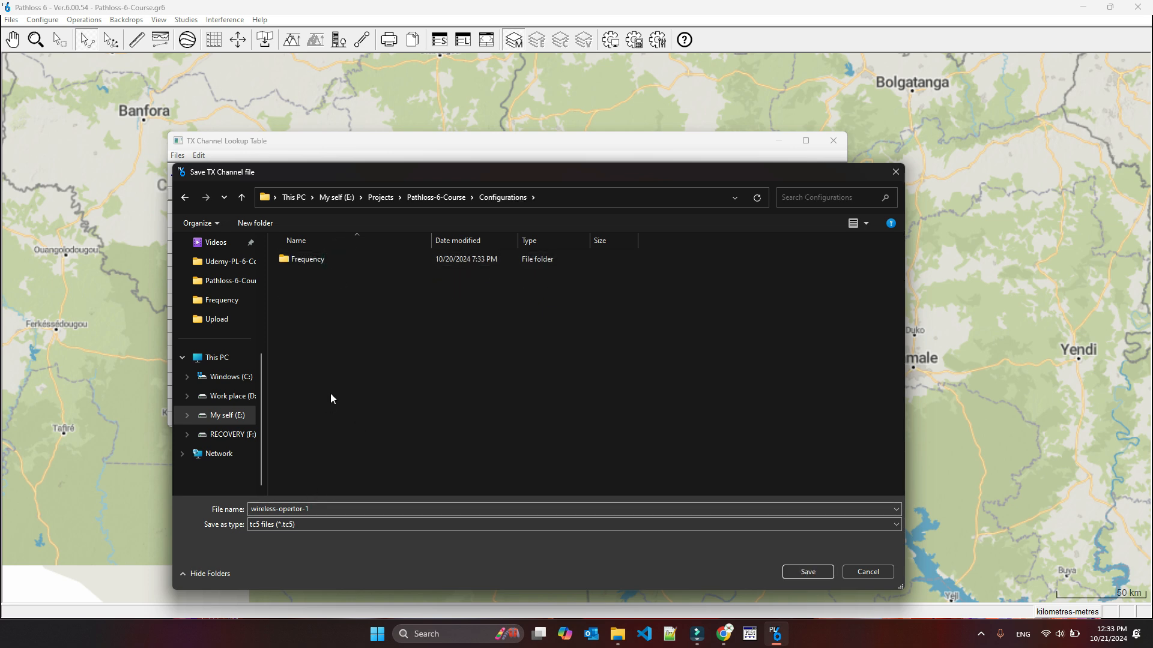
pyautogui.doubleClick(333, 261)
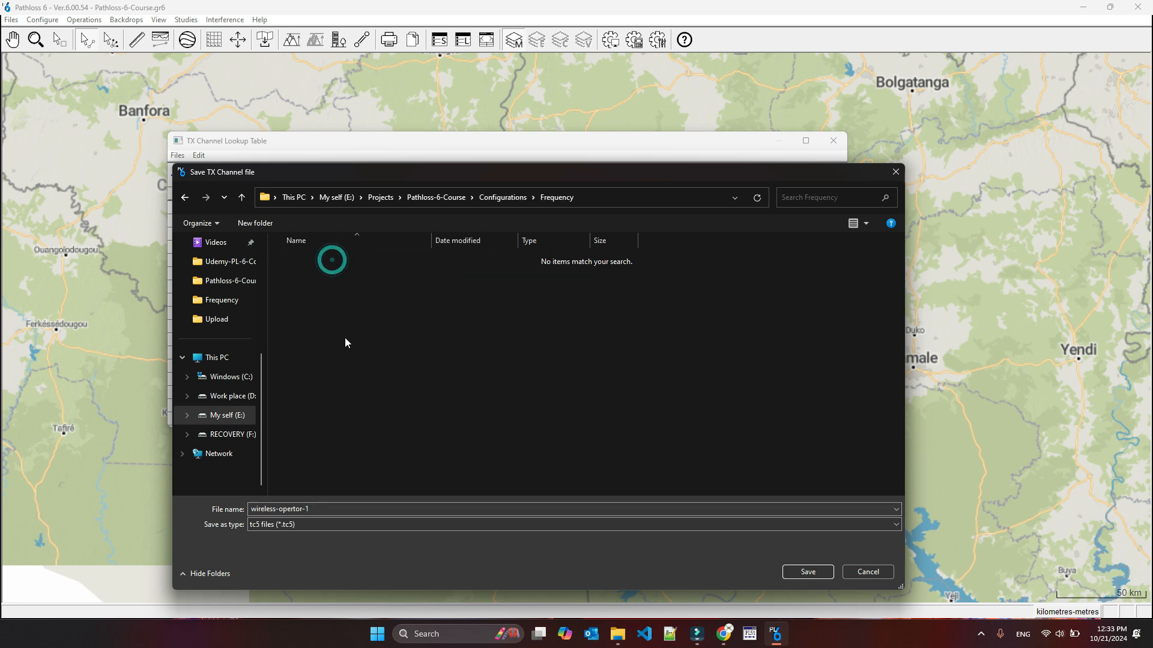
pyautogui.click(302, 508)
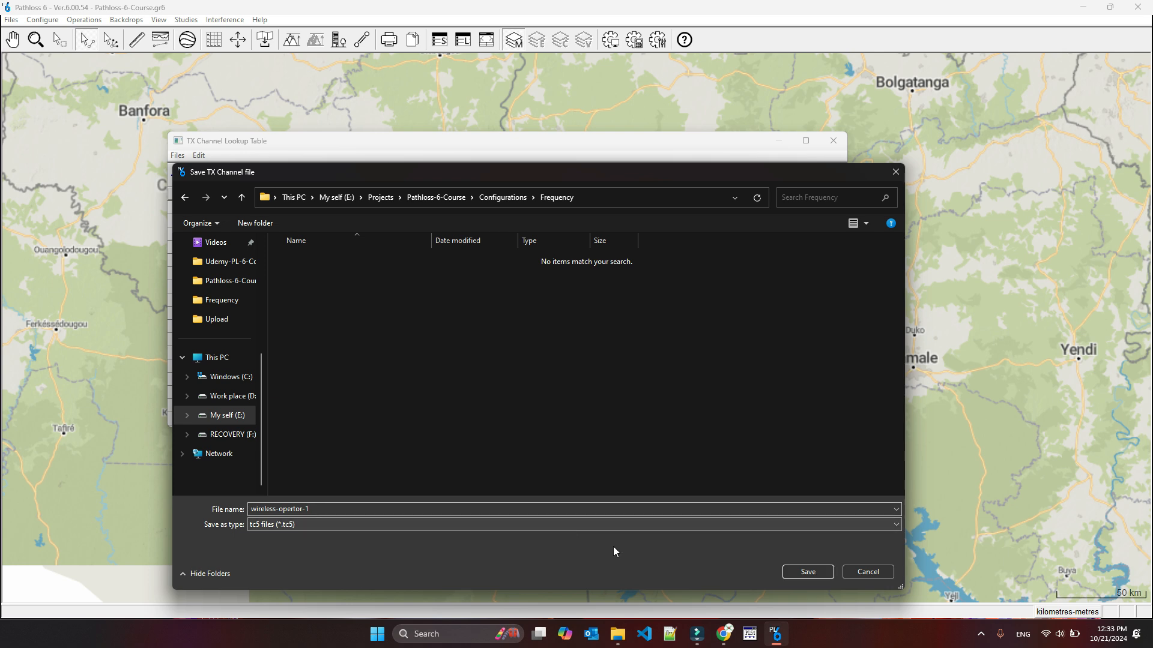
pyautogui.click(808, 572)
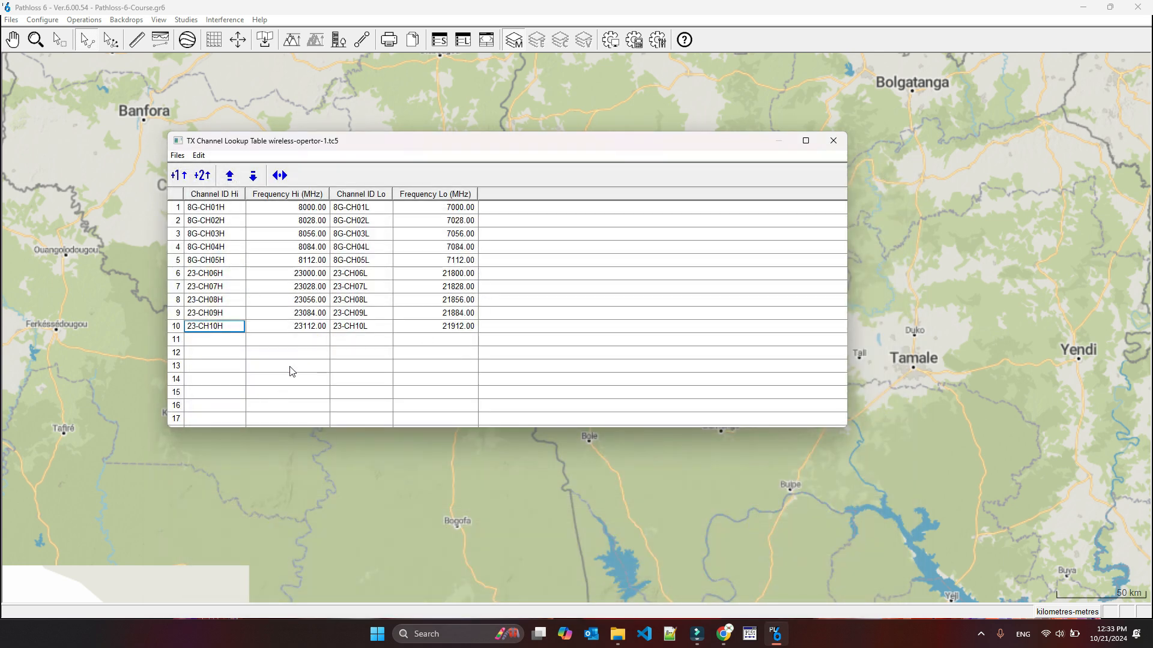
# Import the Cahnnels CSV file into the channel table as delimited text, starting at line 2.
pyautogui.click(177, 158)
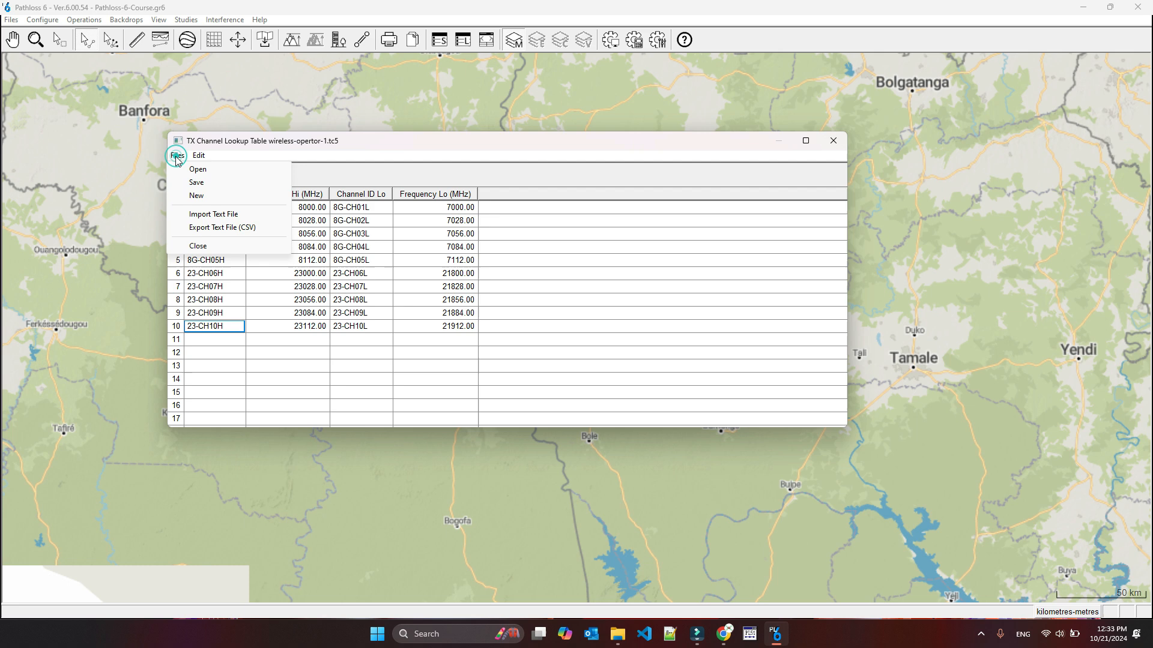
pyautogui.click(241, 216)
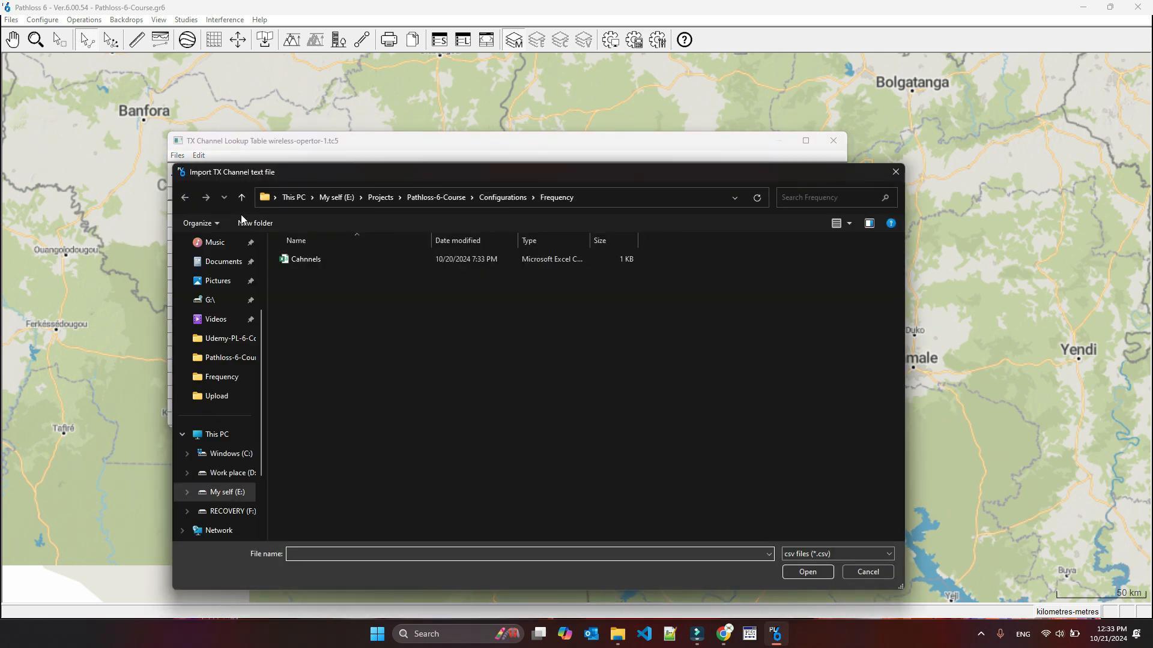
pyautogui.doubleClick(318, 259)
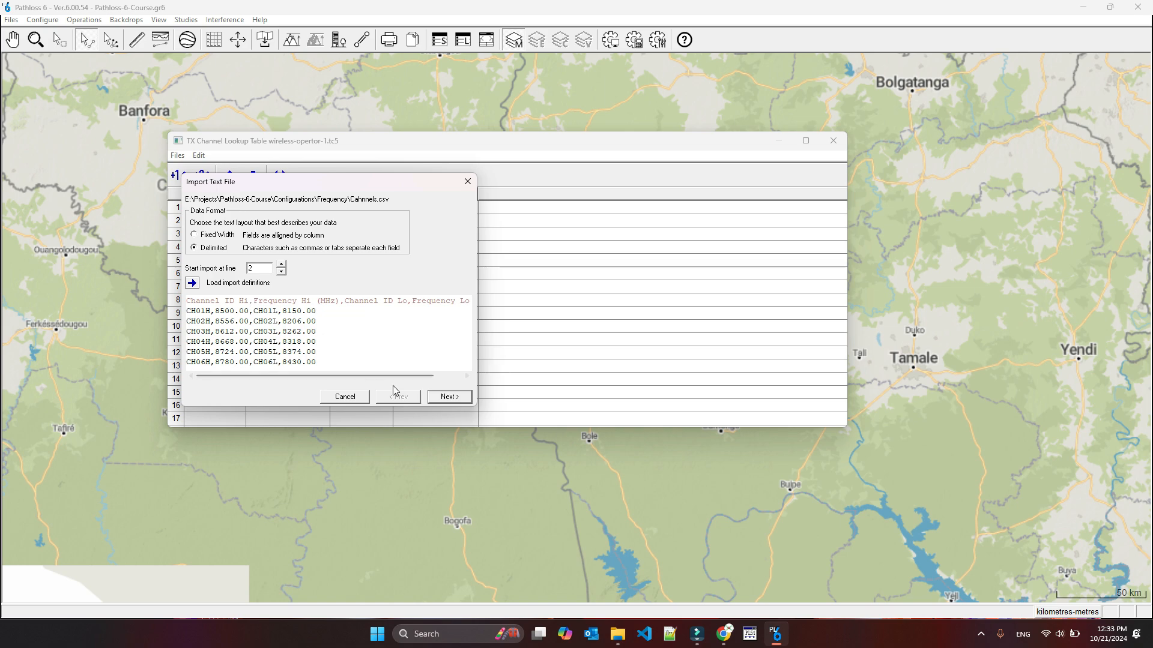
pyautogui.click(446, 397)
pyautogui.click(445, 397)
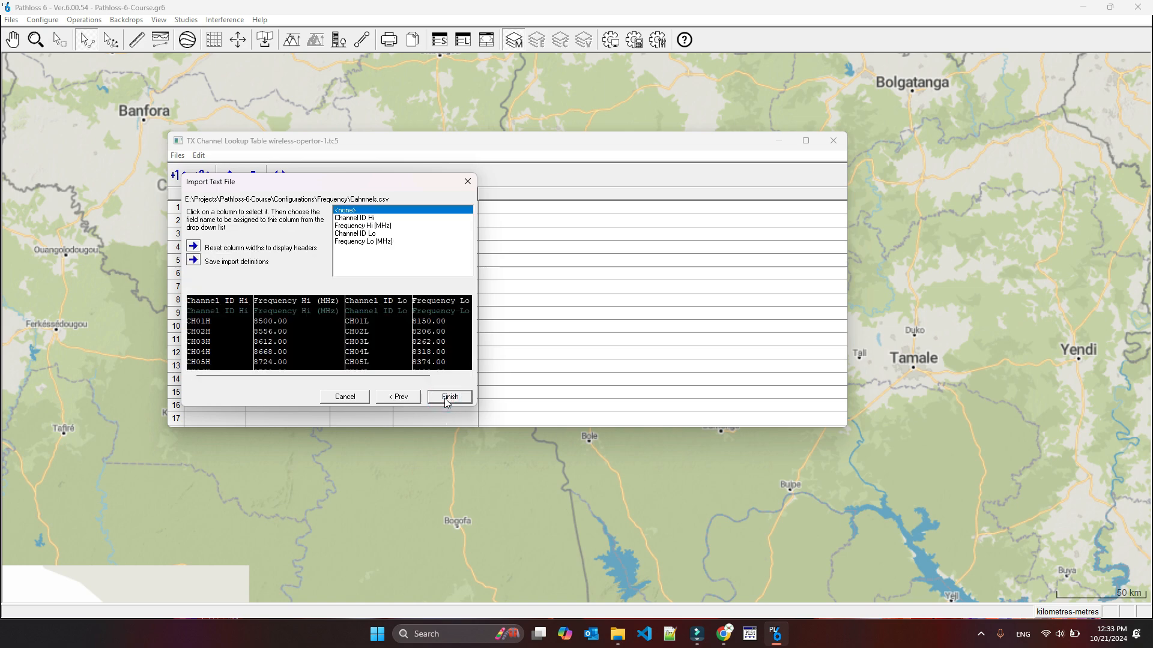
pyautogui.click(448, 397)
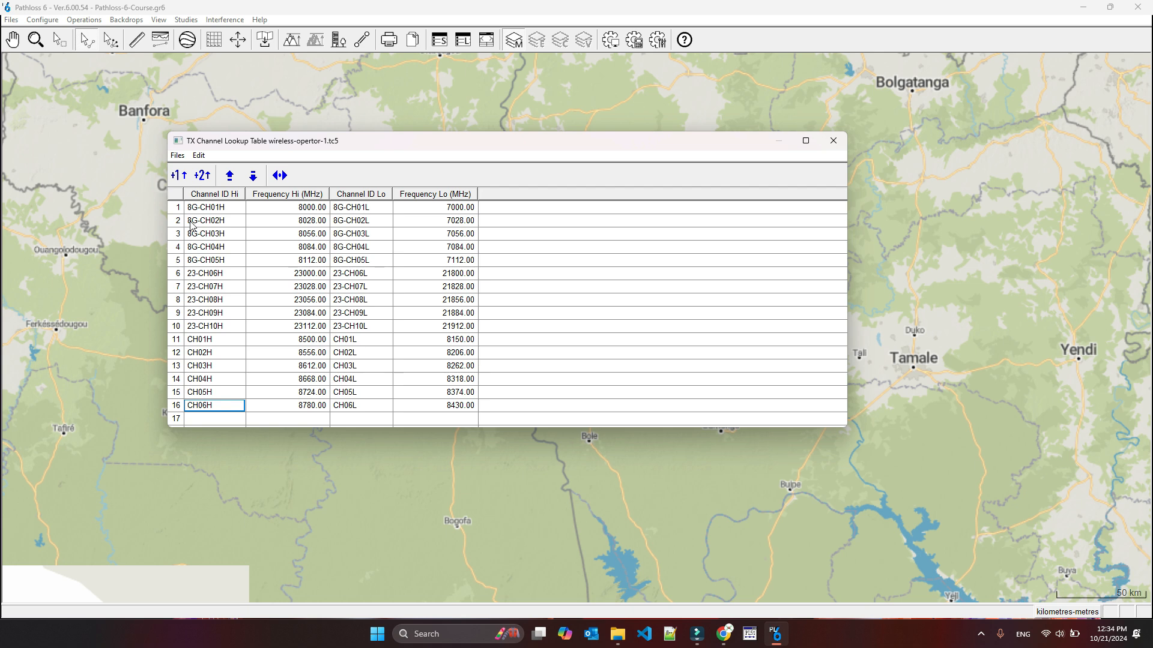
# Edit the imported channel in row 11 and set its Channel ID Hi to 7-CH01H.
pyautogui.click(192, 341)
pyautogui.click(178, 340)
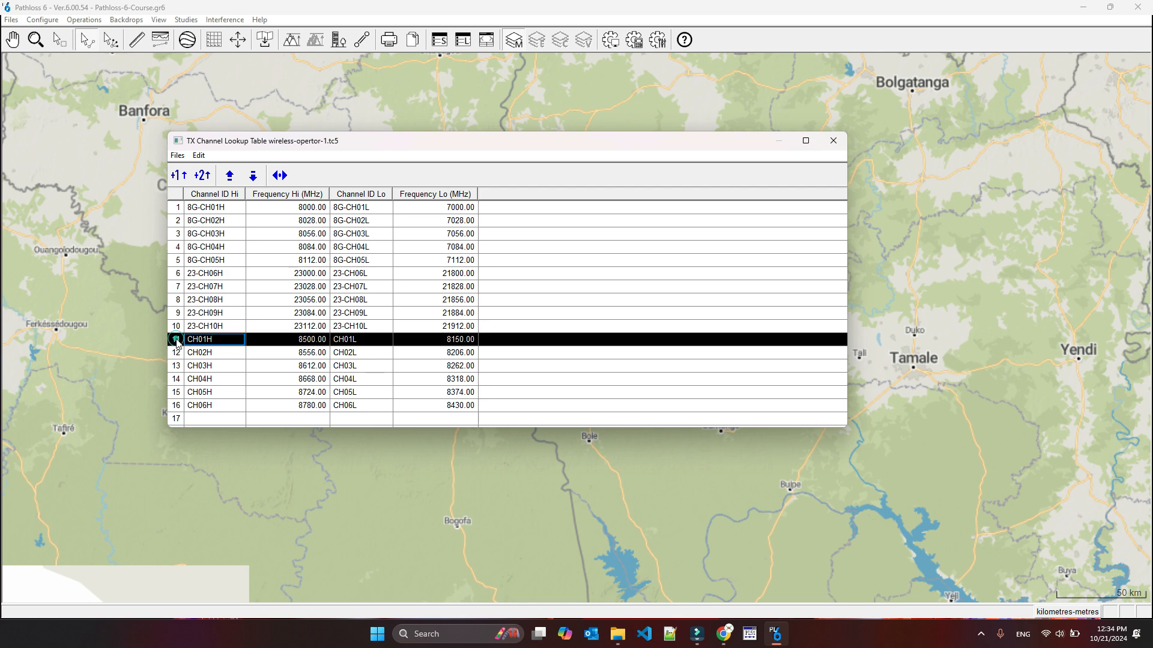
pyautogui.click(199, 156)
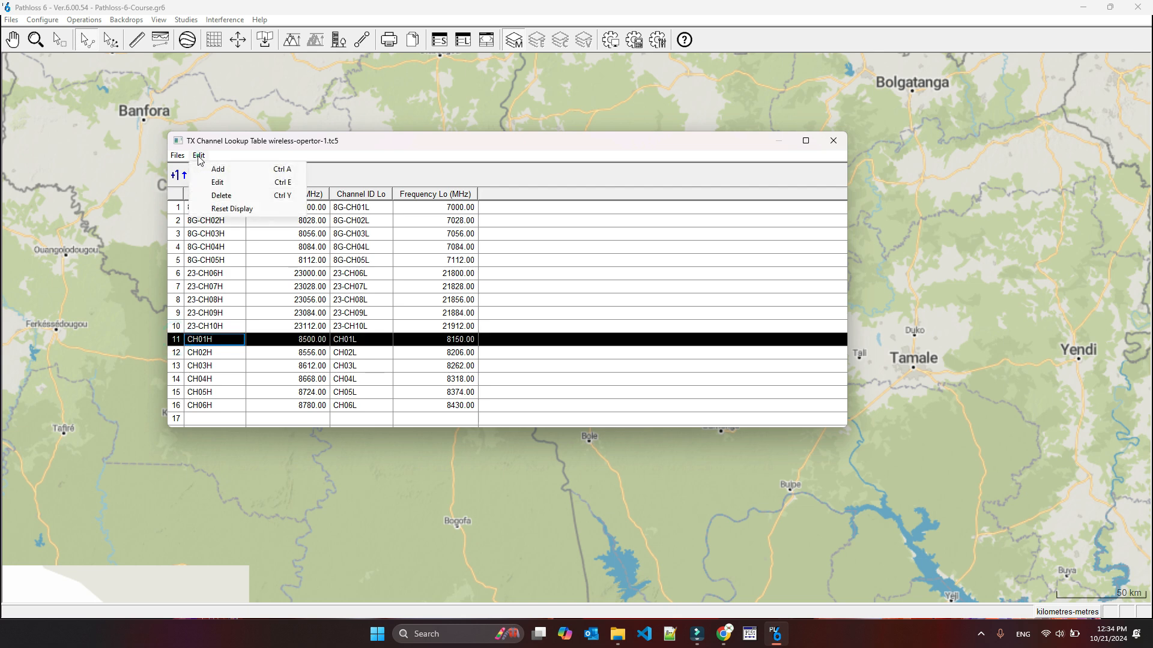
pyautogui.click(237, 187)
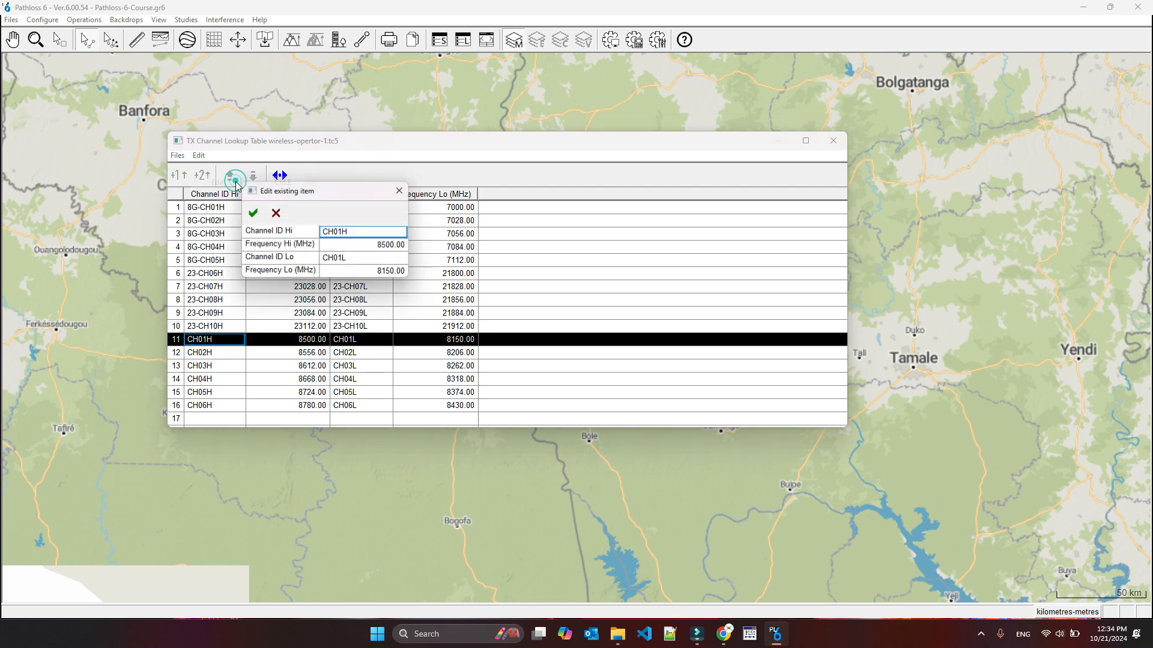
pyautogui.click(326, 232)
pyautogui.doubleClick(351, 232)
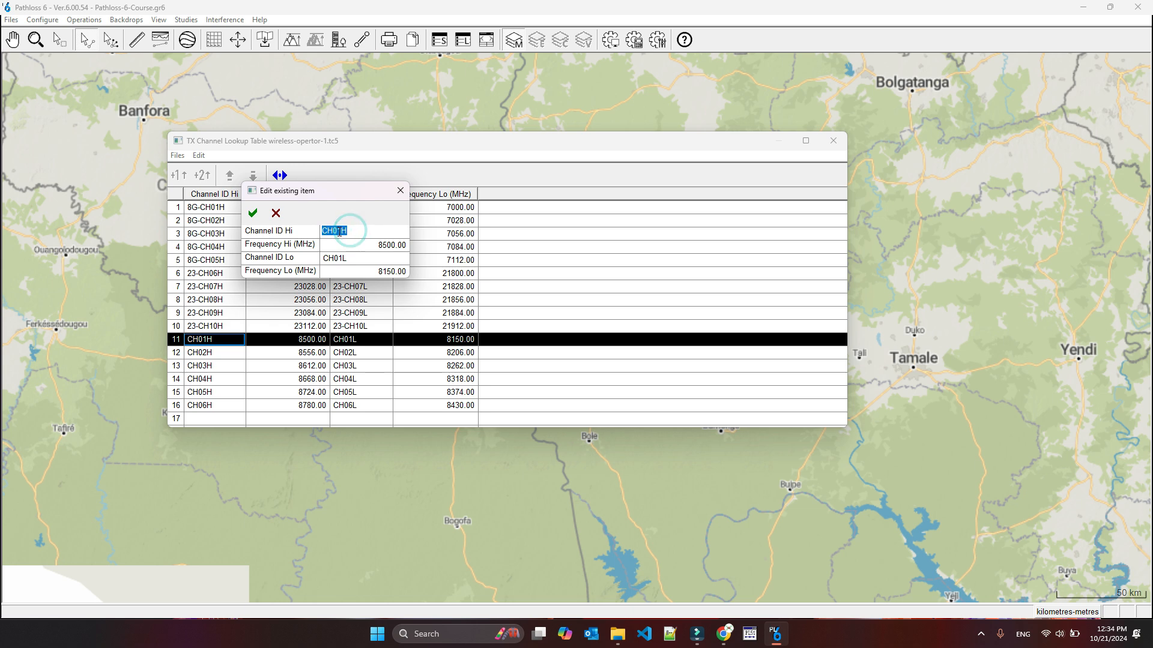
pyautogui.click(337, 231)
pyautogui.write('7-')
pyautogui.click(253, 213)
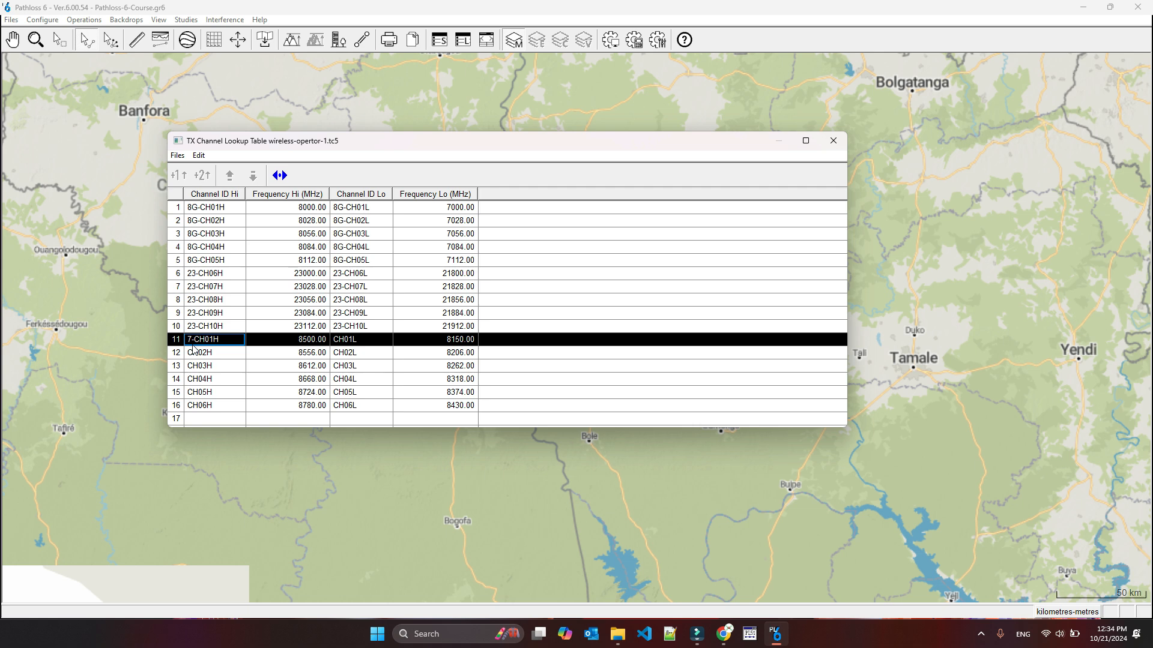
# Set the Channel ID Lo of the channel in row 11 to 7-CH01L.
pyautogui.click(198, 156)
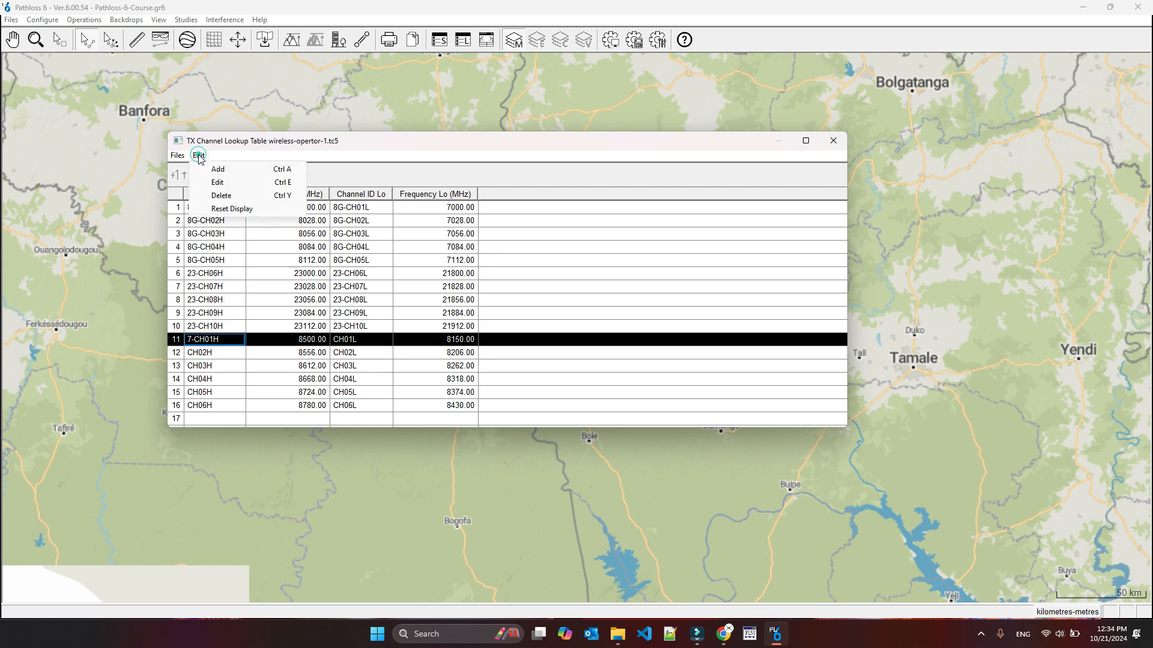
pyautogui.click(220, 185)
pyautogui.doubleClick(311, 263)
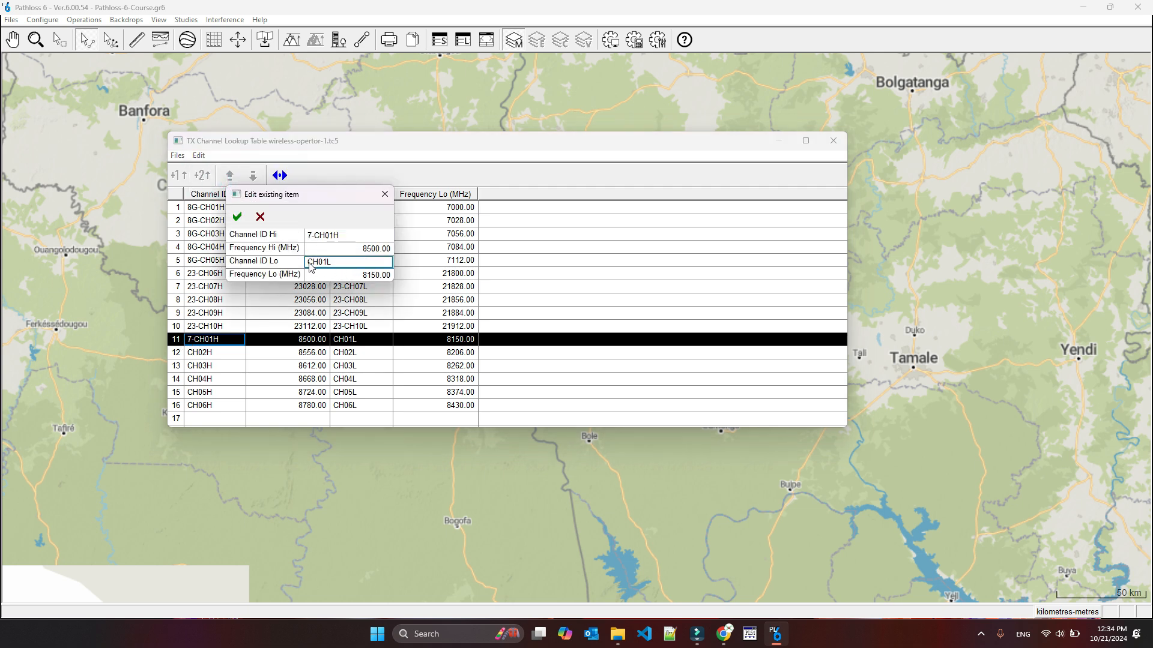
pyautogui.click(310, 263)
pyautogui.write('7-')
pyautogui.click(237, 217)
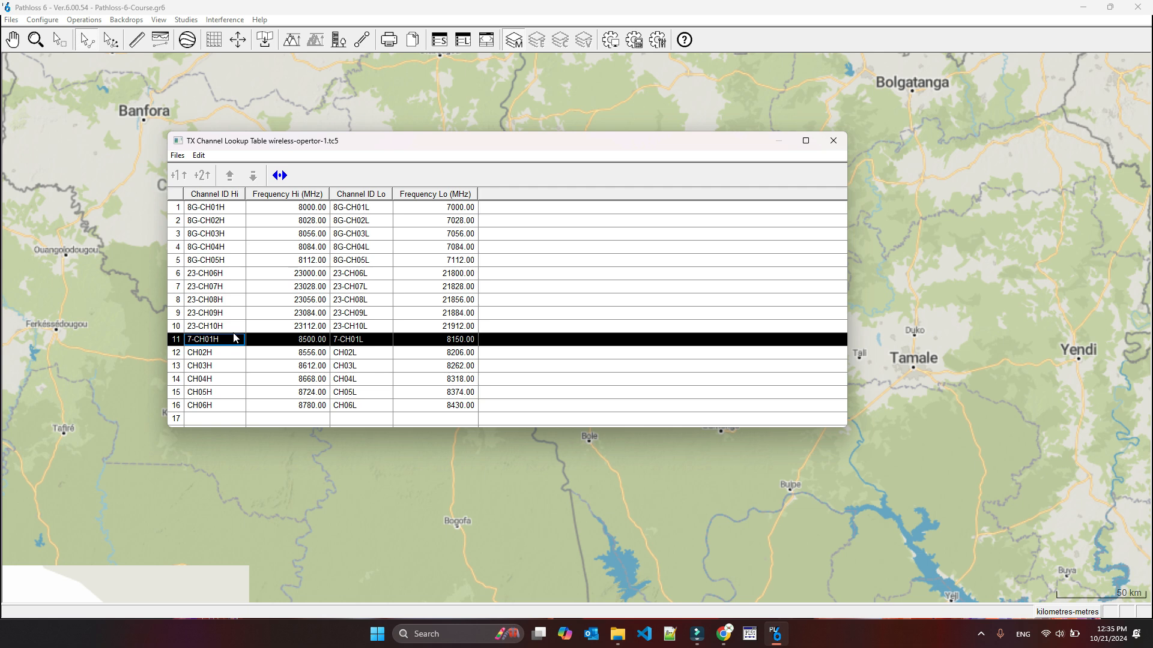
# Rename the channel IDs in row 12 to 7CH02H for Hi and 7CH02L for Lo.
pyautogui.click(177, 354)
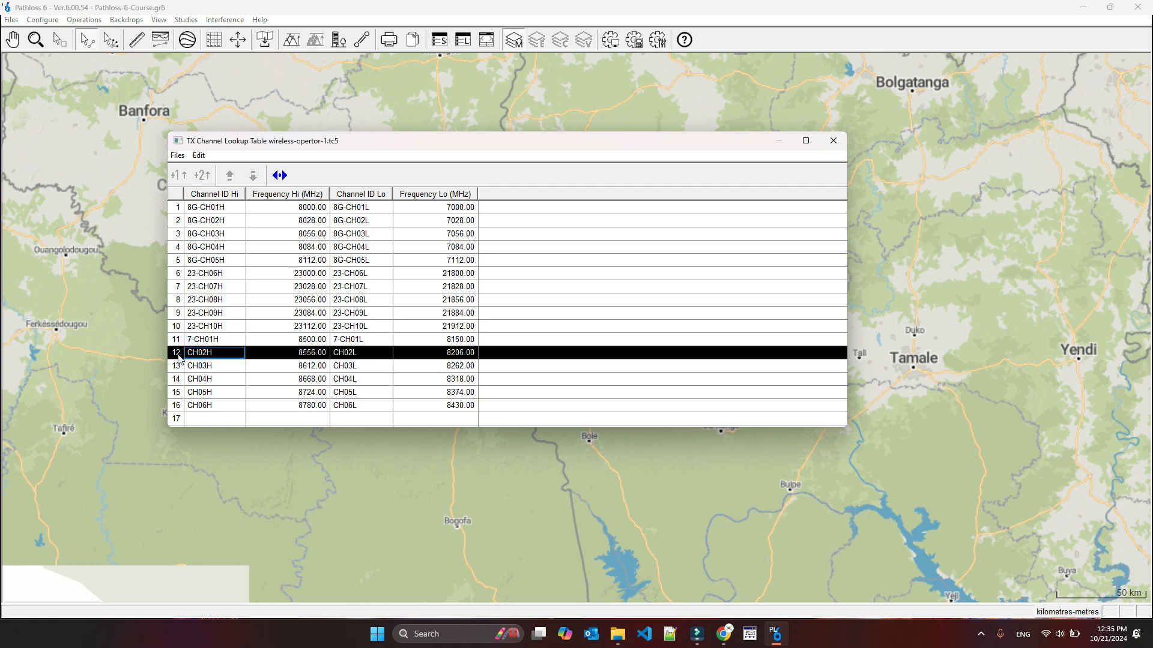
pyautogui.click(198, 155)
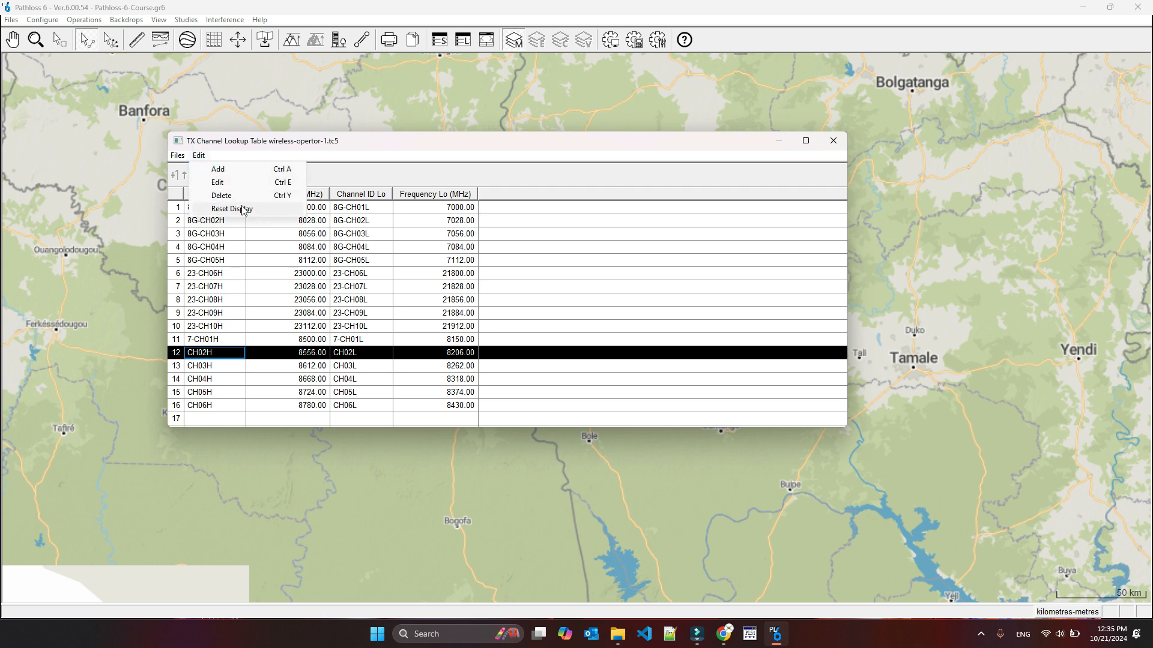
pyautogui.click(217, 182)
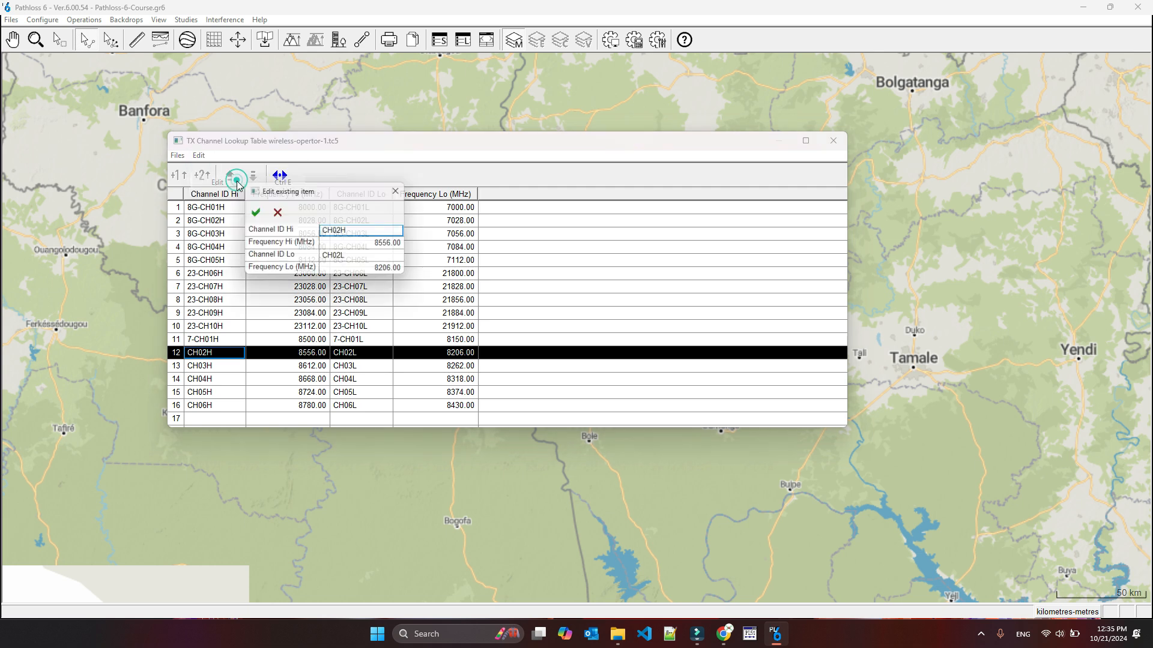
pyautogui.click(326, 231)
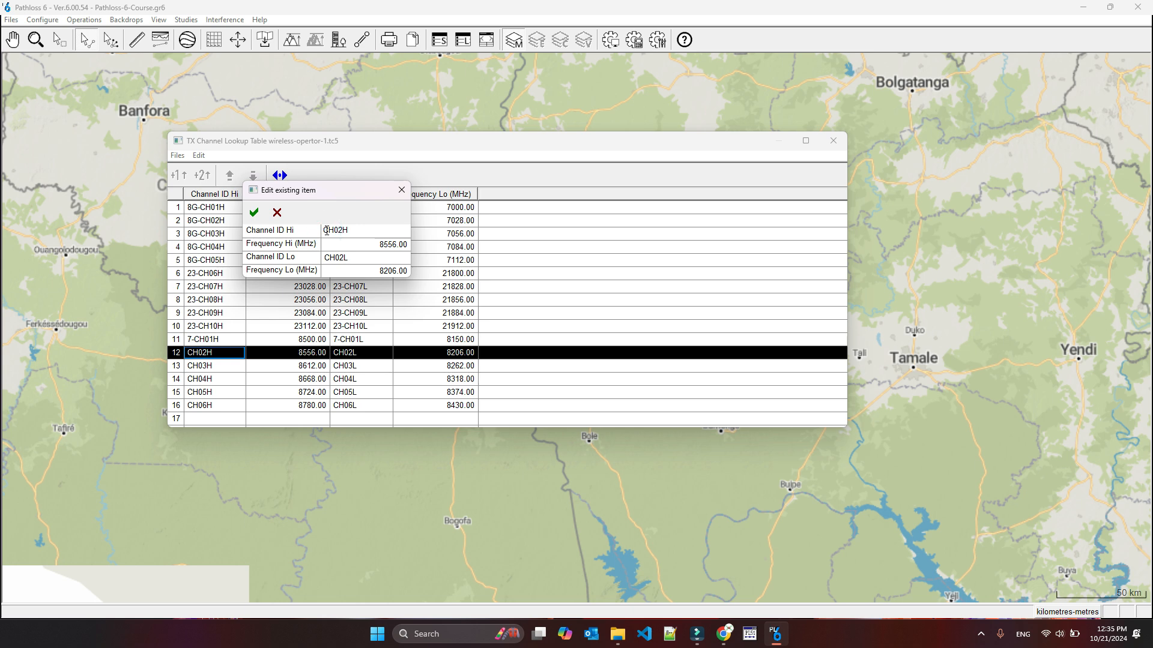
pyautogui.write('7')
pyautogui.click(328, 257)
pyautogui.click(328, 257)
pyautogui.click(328, 258)
pyautogui.write('7')
pyautogui.click(254, 212)
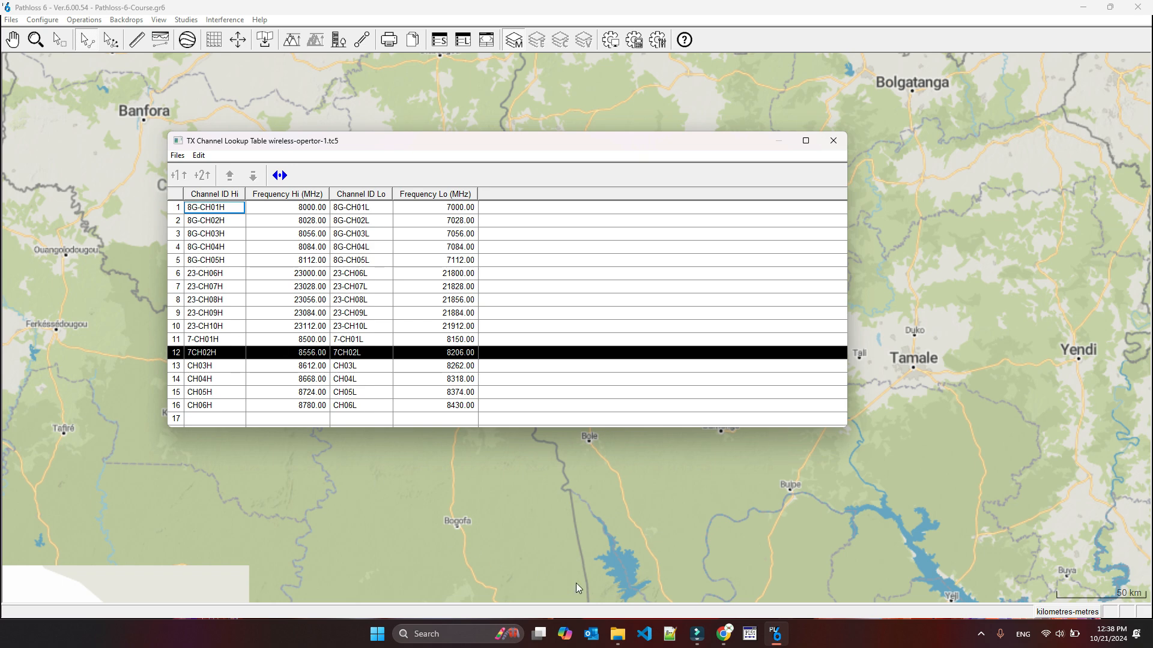
# Examine the Cahnnels CSV from E:\Projects\Pathloss-6-Course\Configurations\Frequency in Notepad via File Explorer, close it and return to Pathloss 6.
pyautogui.click(617, 634)
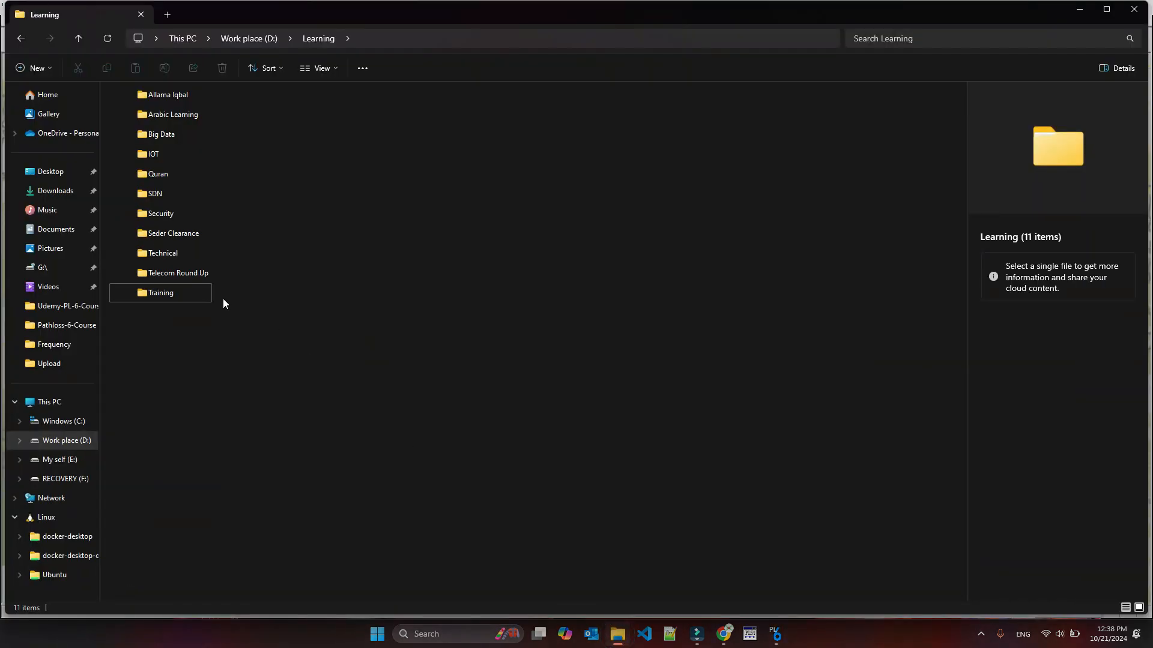
pyautogui.click(63, 460)
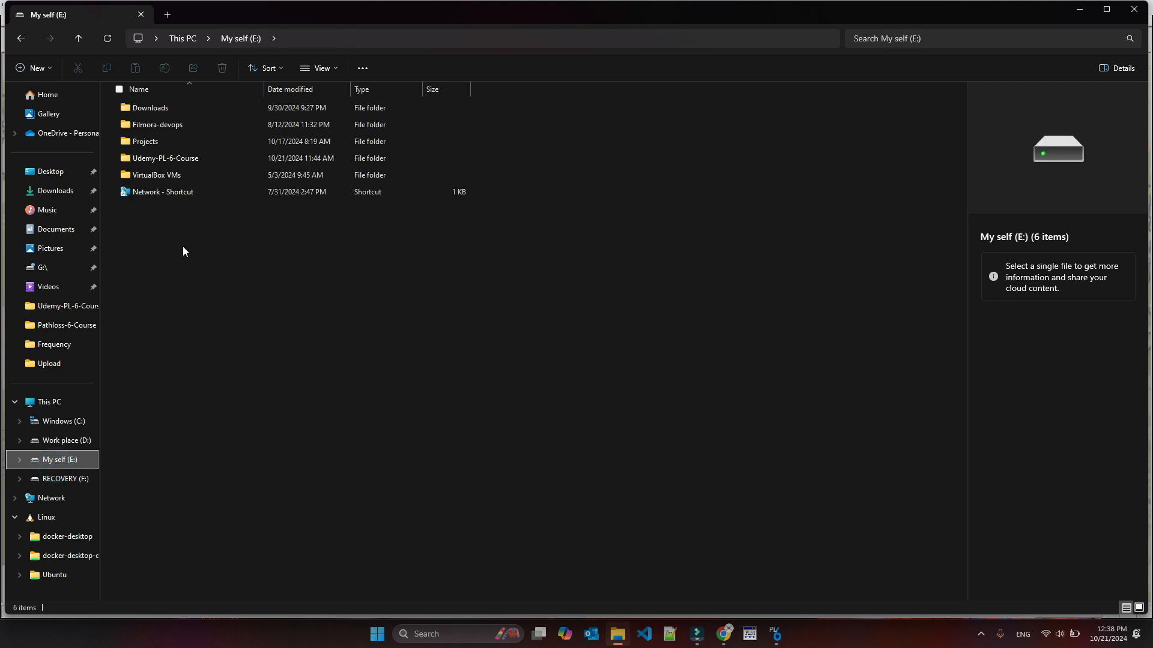
pyautogui.doubleClick(146, 142)
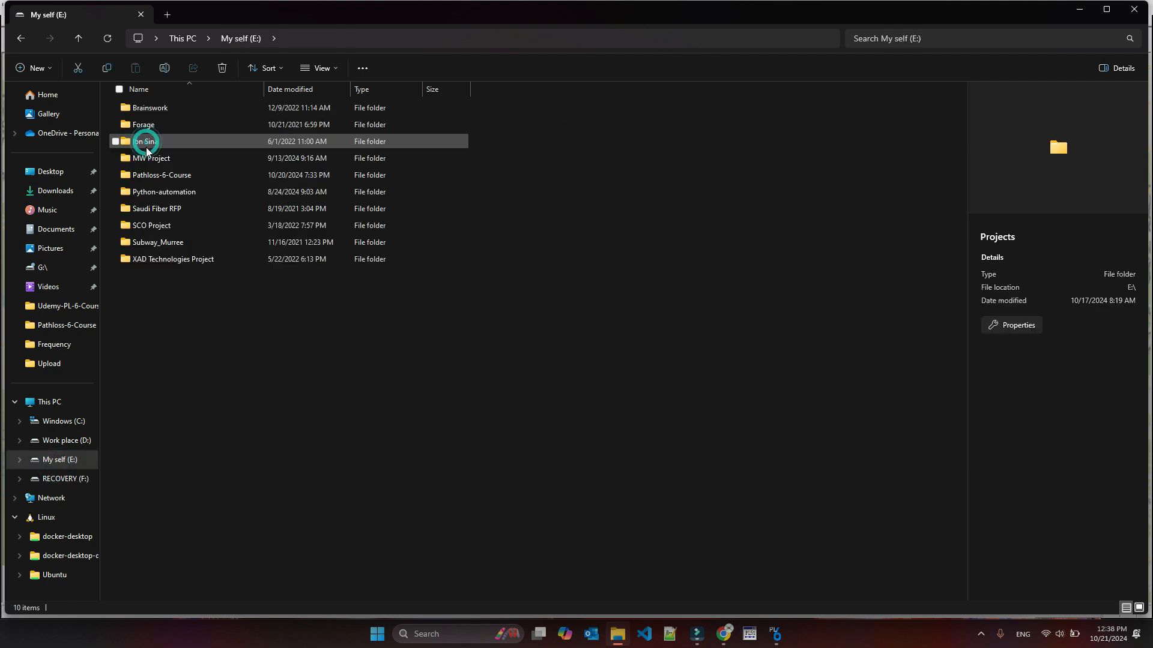
pyautogui.doubleClick(174, 179)
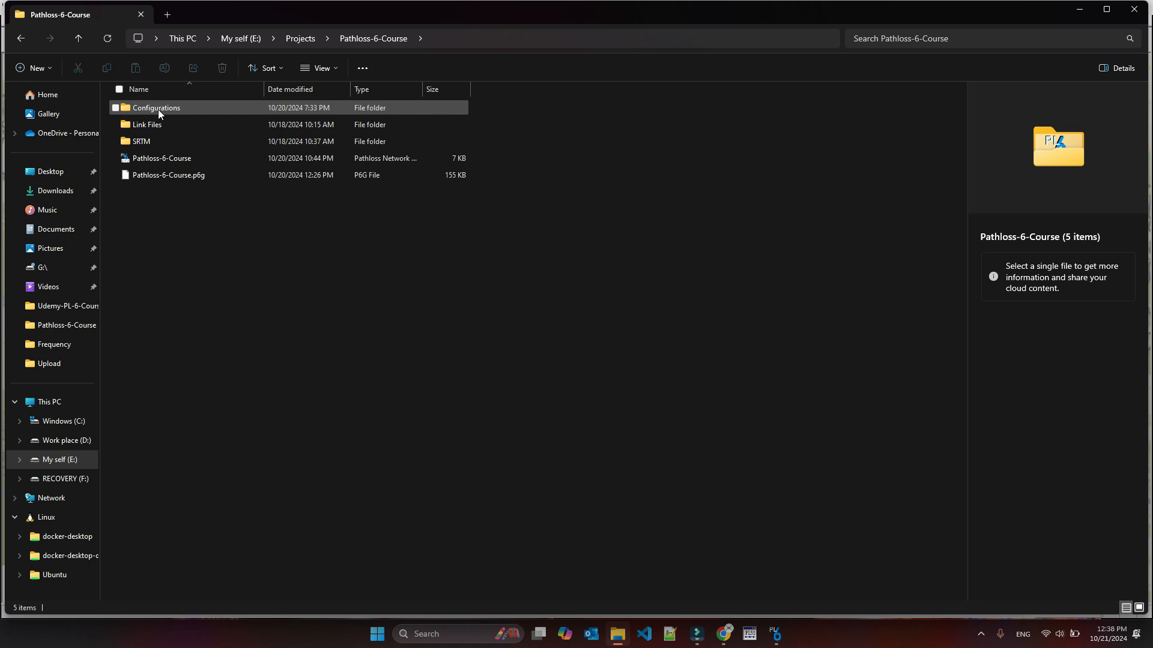
pyautogui.doubleClick(158, 110)
pyautogui.doubleClick(154, 110)
pyautogui.click(147, 111)
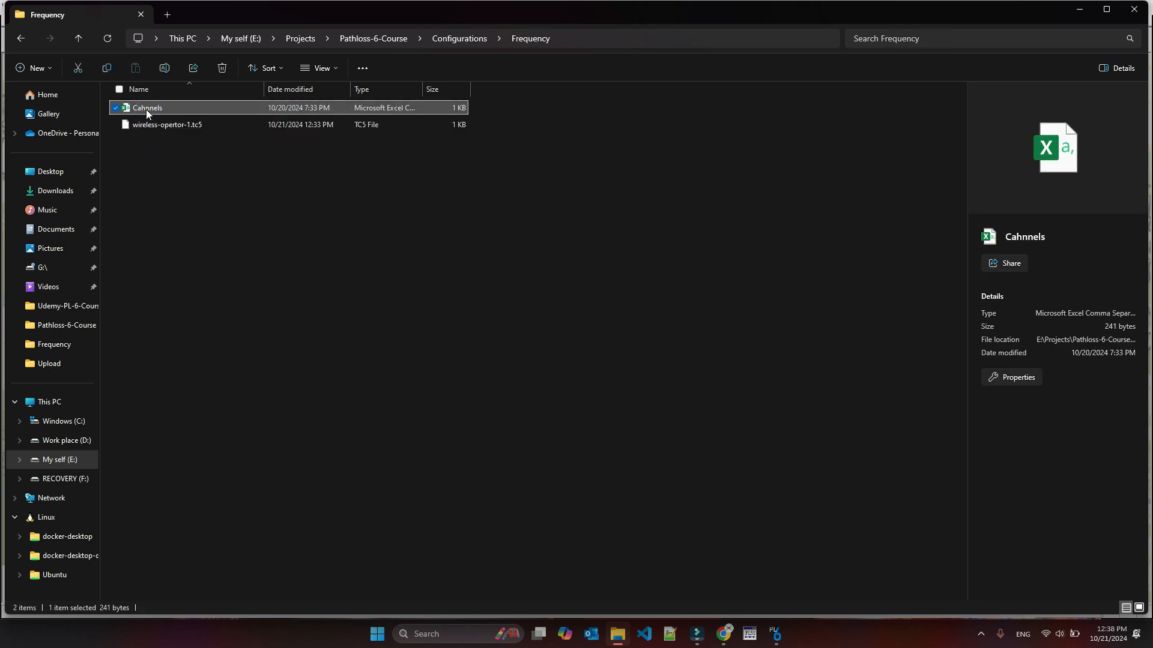
pyautogui.rightClick(146, 110)
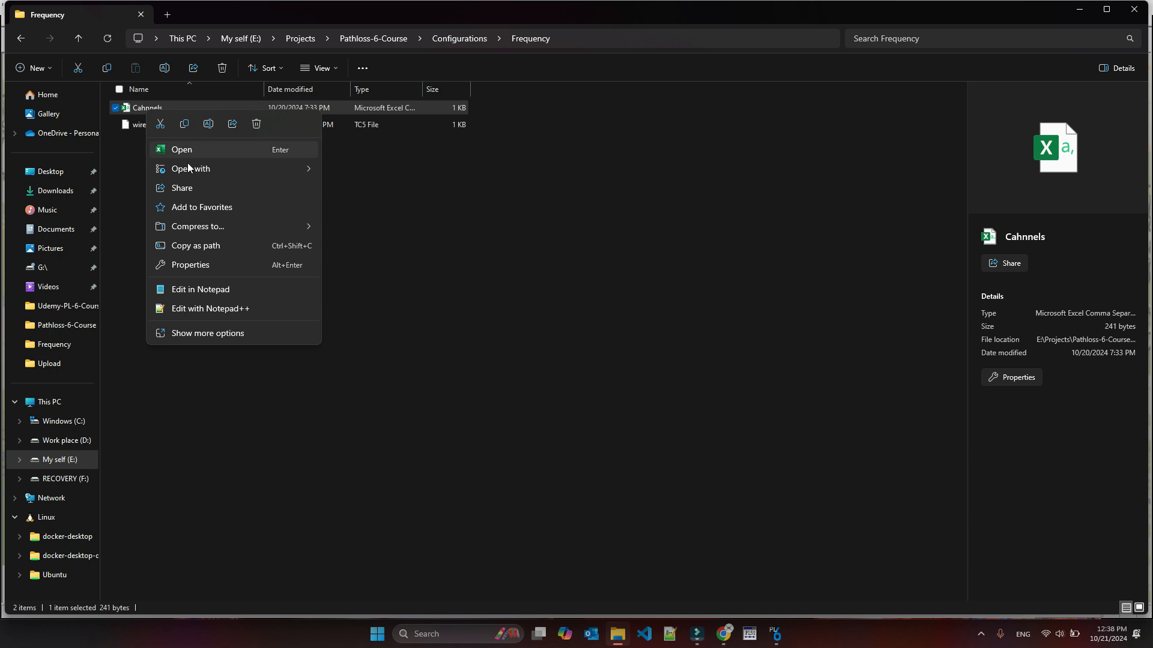
pyautogui.click(196, 291)
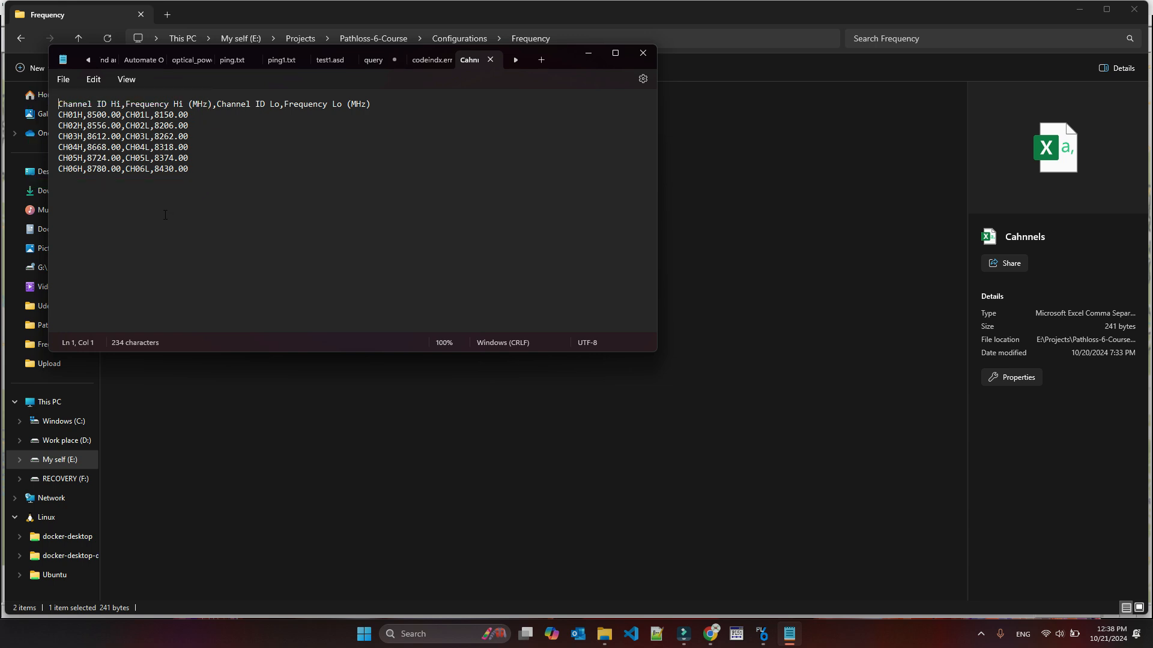
pyautogui.click(643, 53)
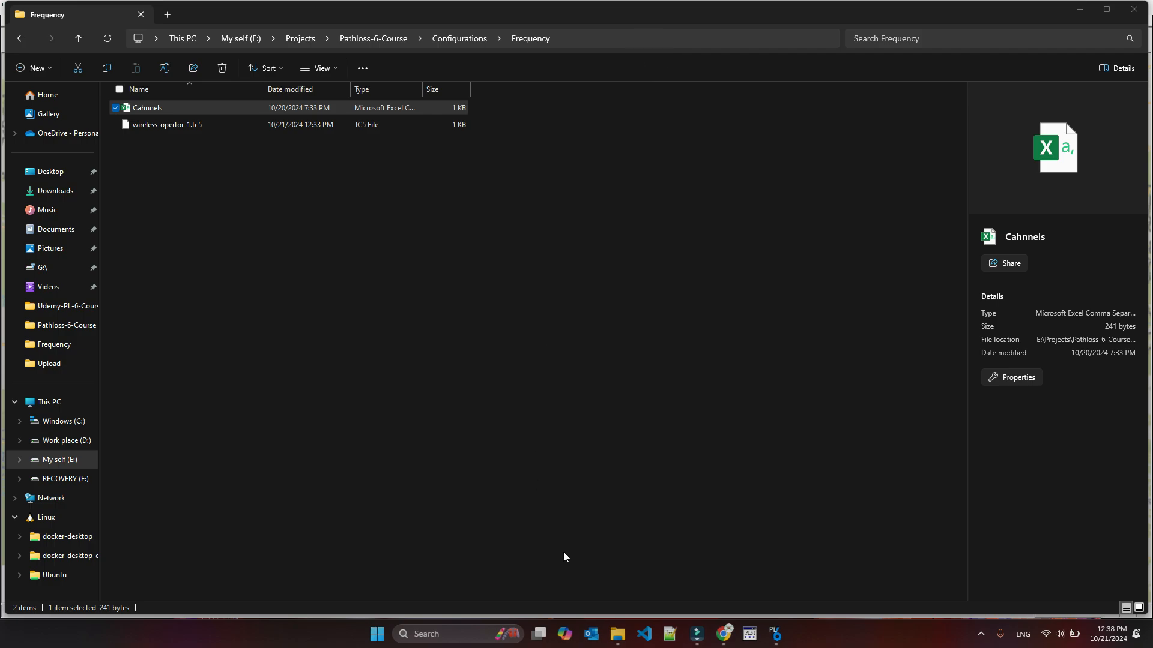
pyautogui.click(775, 634)
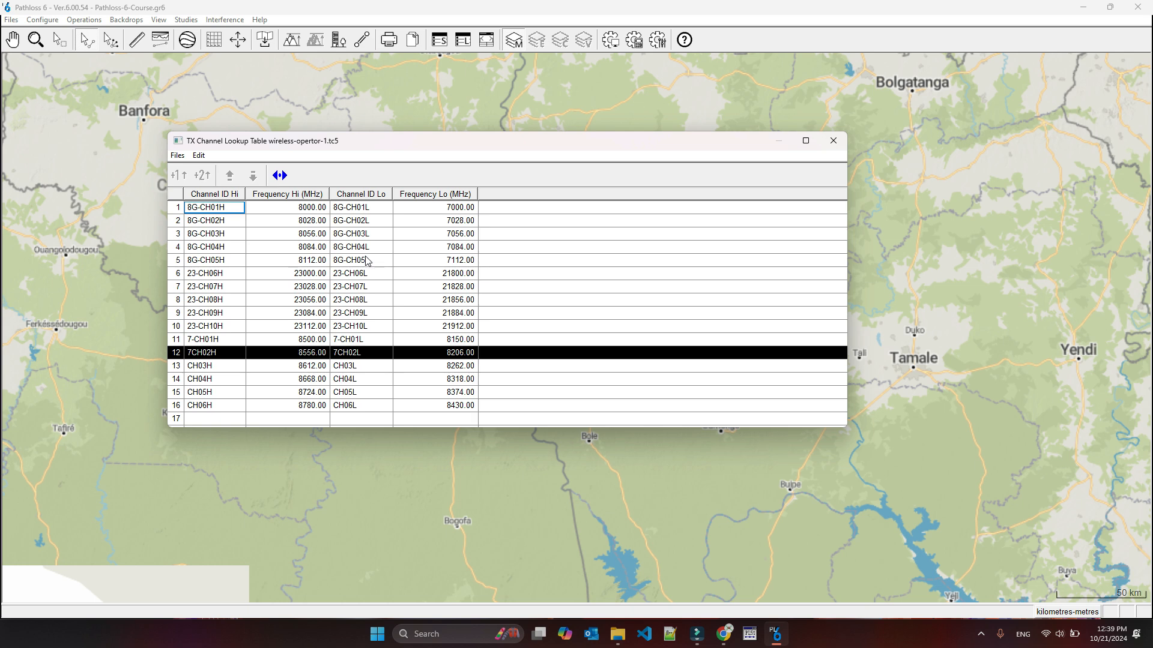
pyautogui.click(227, 263)
pyautogui.moveTo(520, 146); pyautogui.dragTo(546, 137)
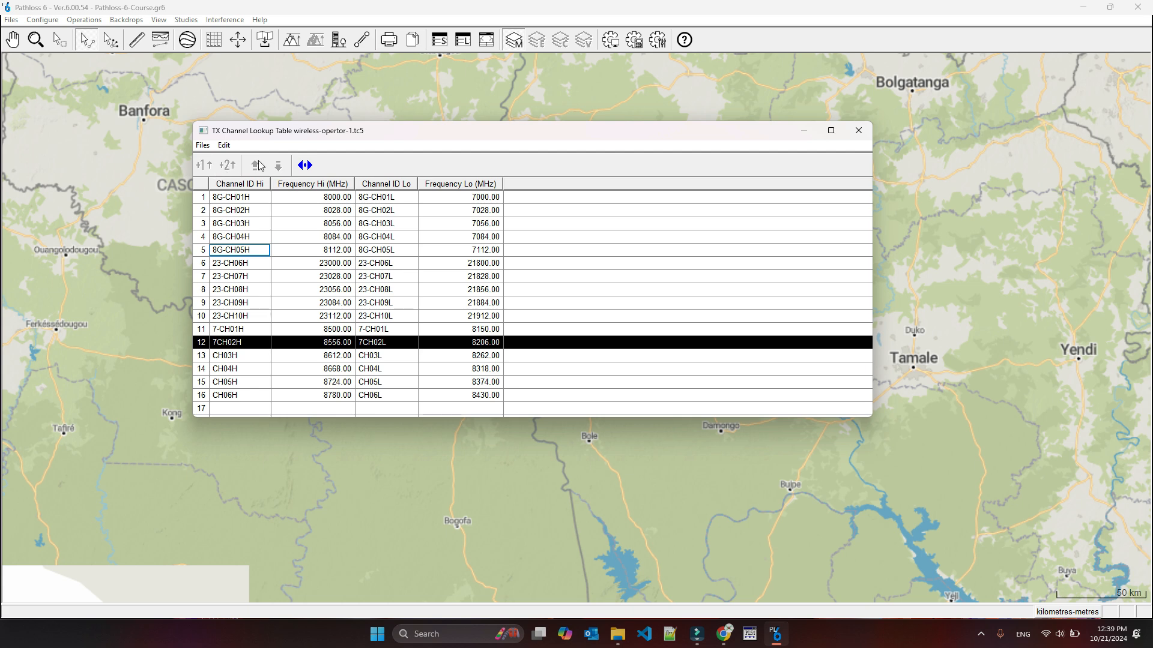
pyautogui.click(234, 329)
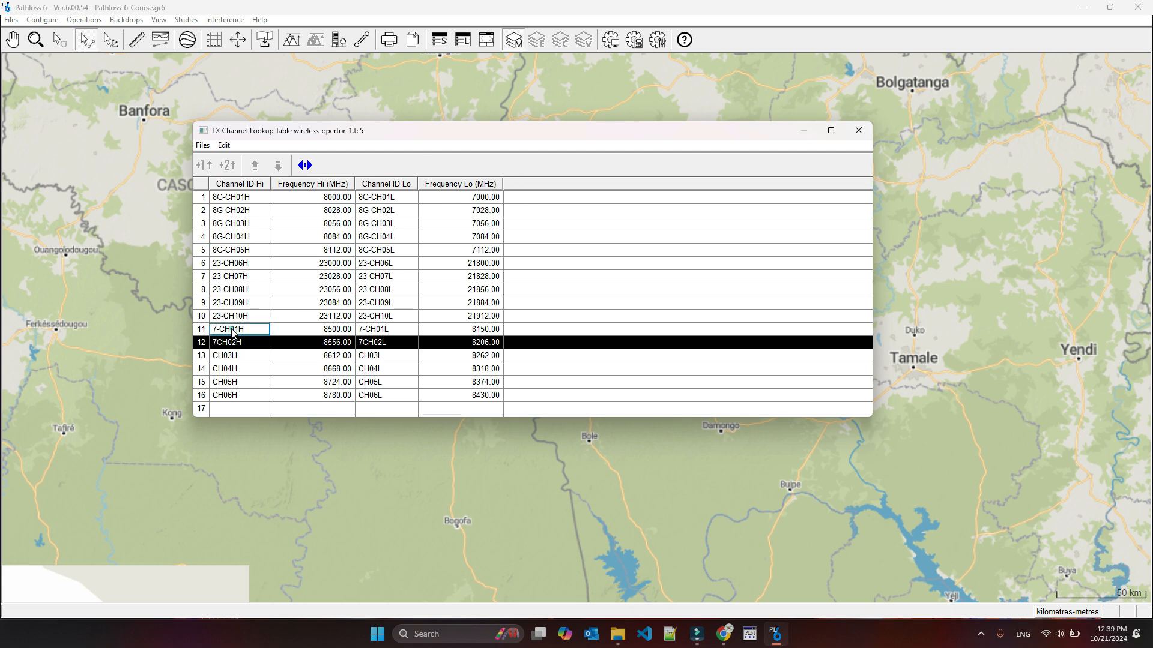
pyautogui.click(333, 315)
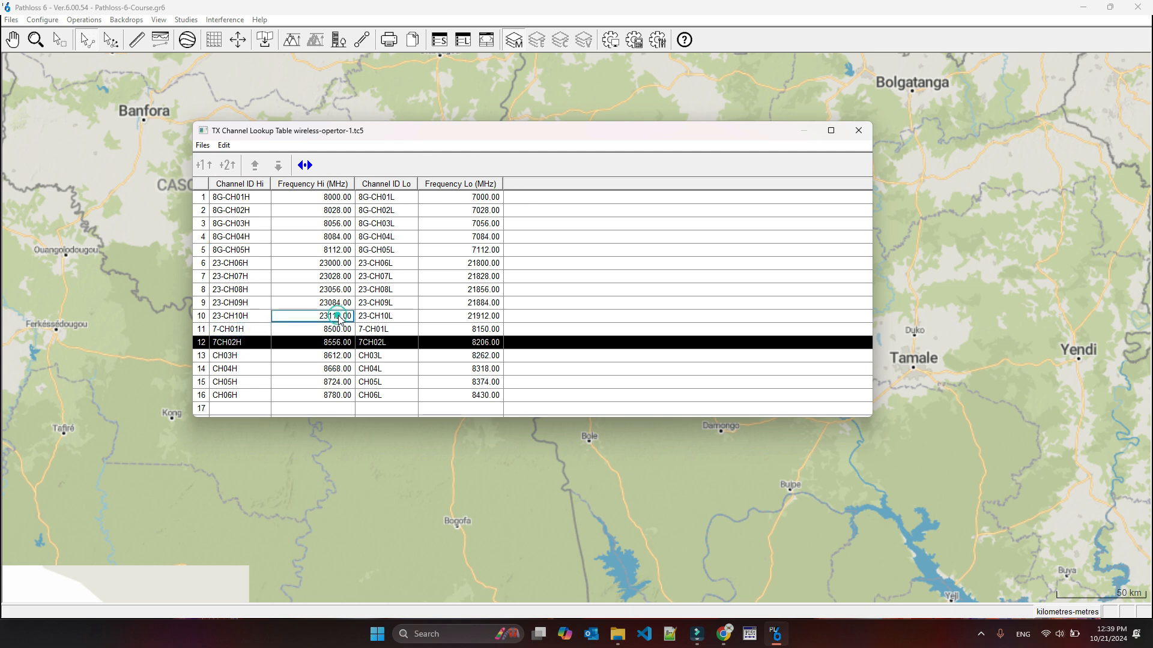
pyautogui.click(235, 318)
pyautogui.click(203, 318)
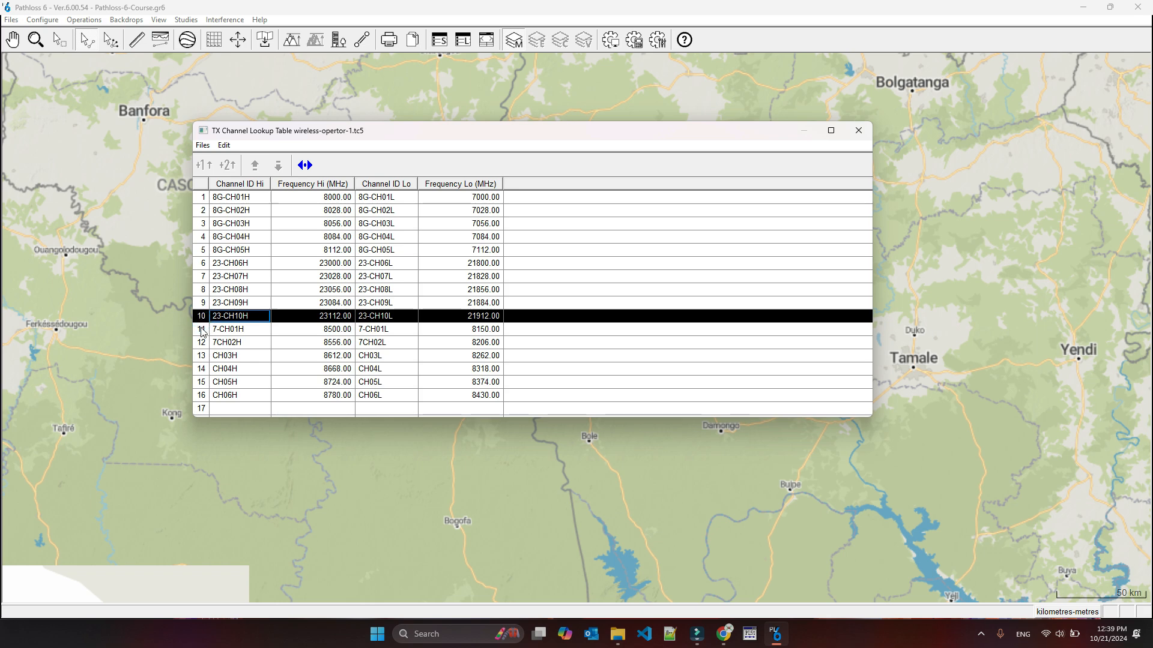
pyautogui.click(202, 329)
# Close the channel lookup table and save its changes, replacing the existing wireless-opertor-1.tc5 file.
pyautogui.click(859, 130)
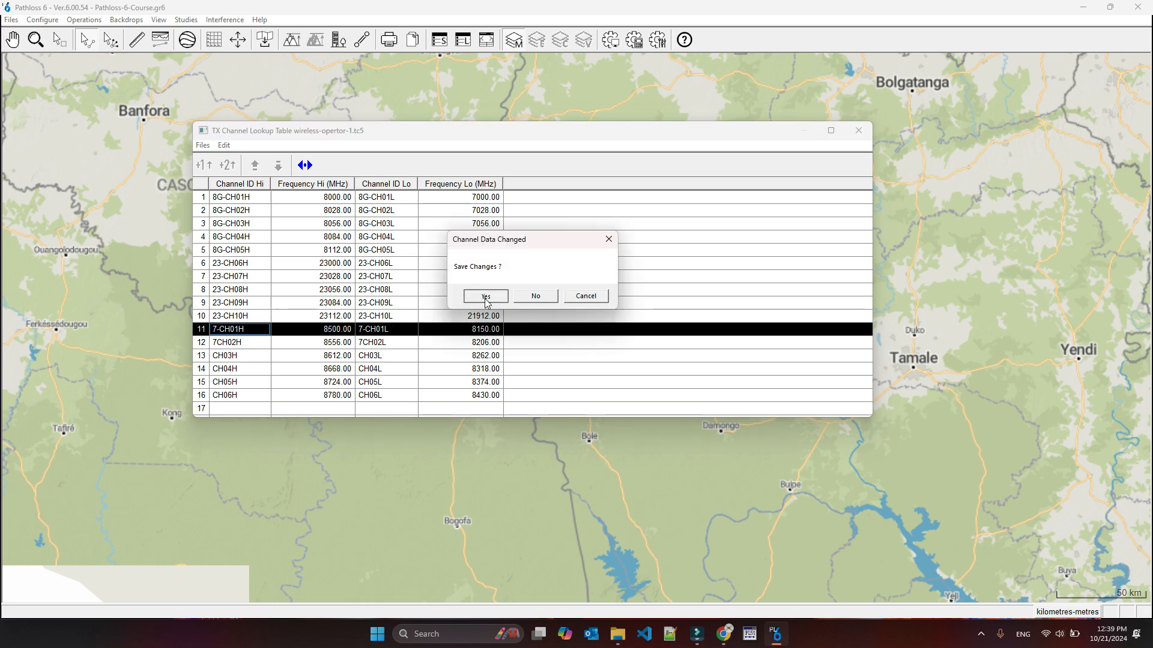
pyautogui.click(485, 297)
pyautogui.click(827, 560)
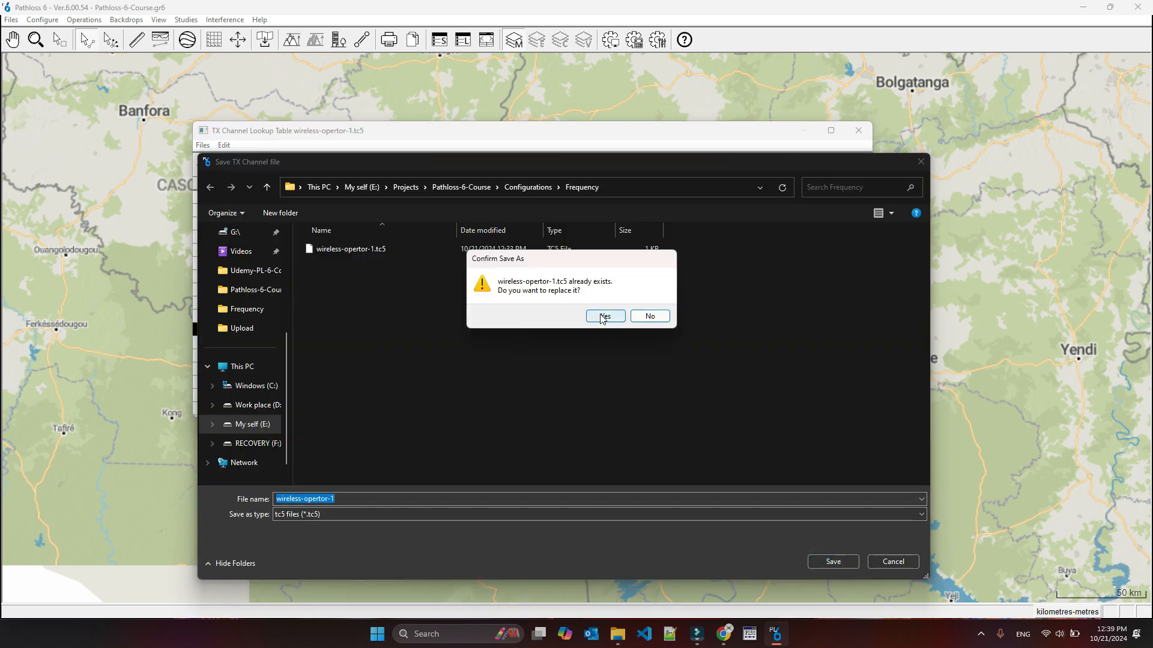
pyautogui.click(600, 315)
# Reopen the Frequency Plan to review the saved TX channel lookup table and close it again.
pyautogui.click(50, 23)
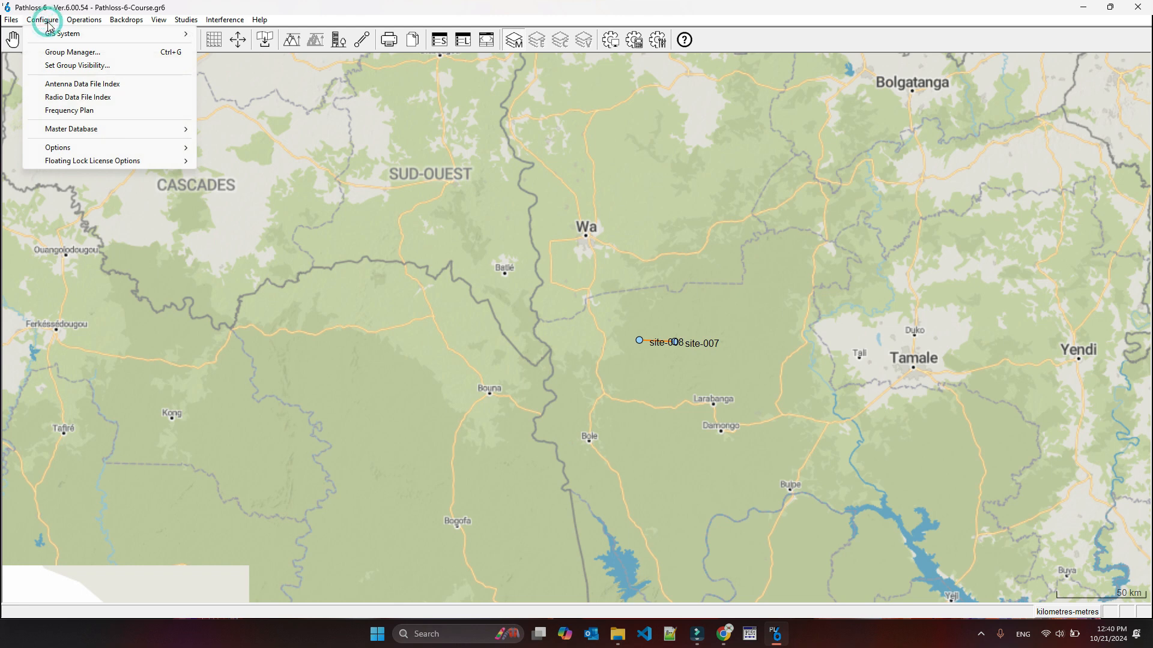
pyautogui.click(154, 278)
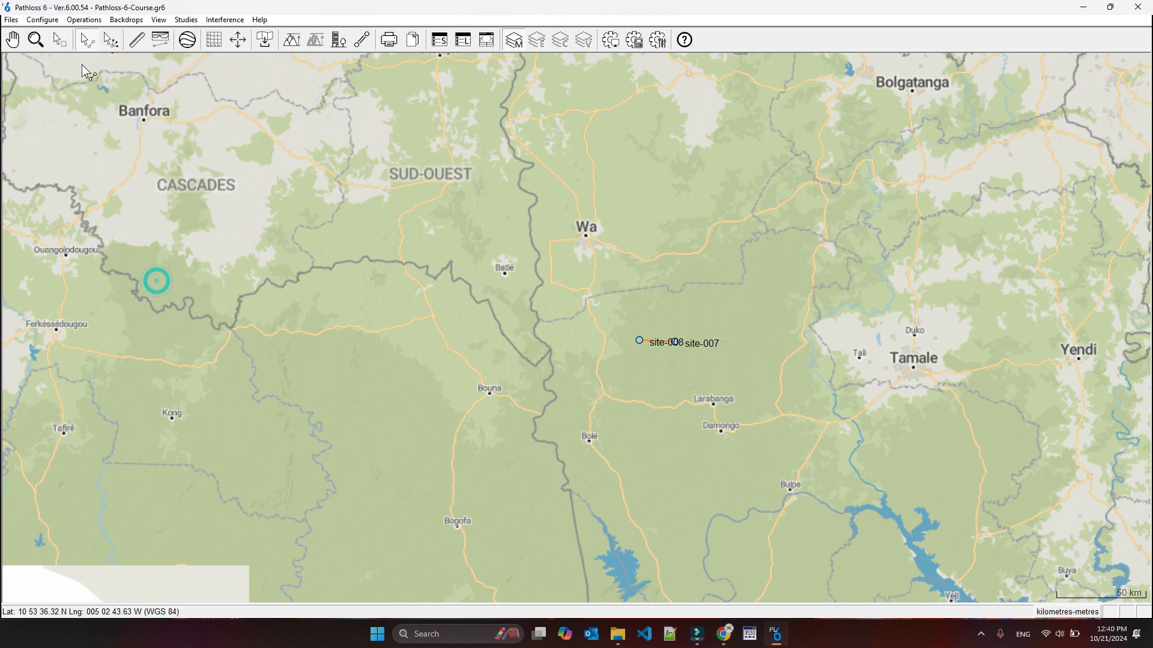
pyautogui.click(44, 22)
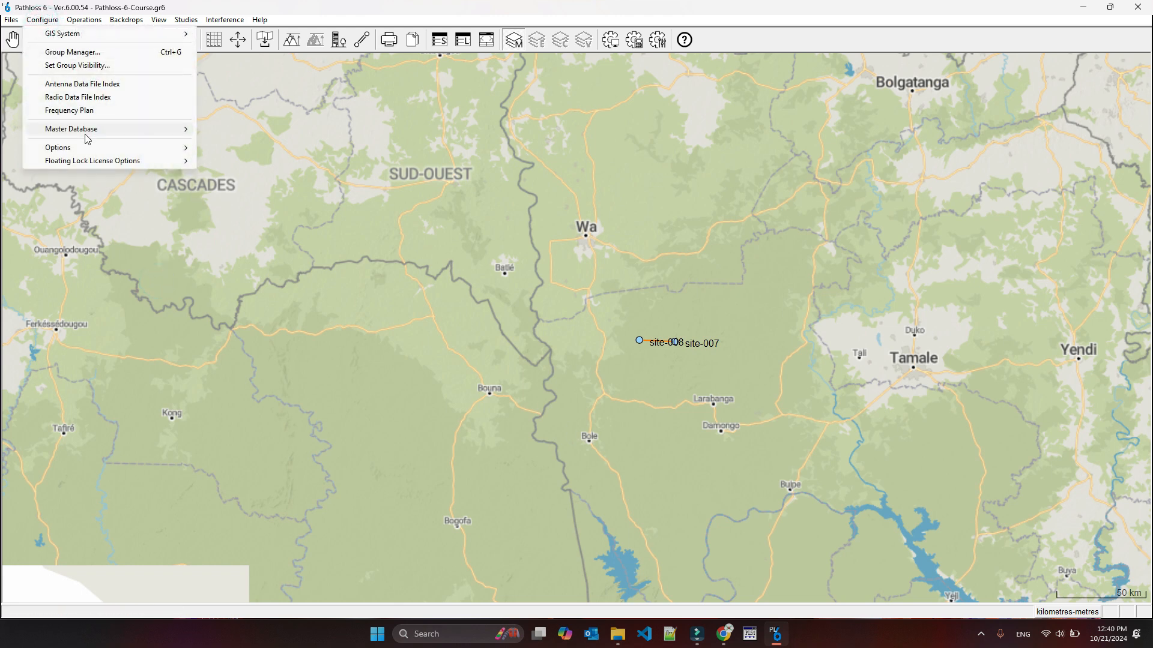
pyautogui.moveTo(86, 137)
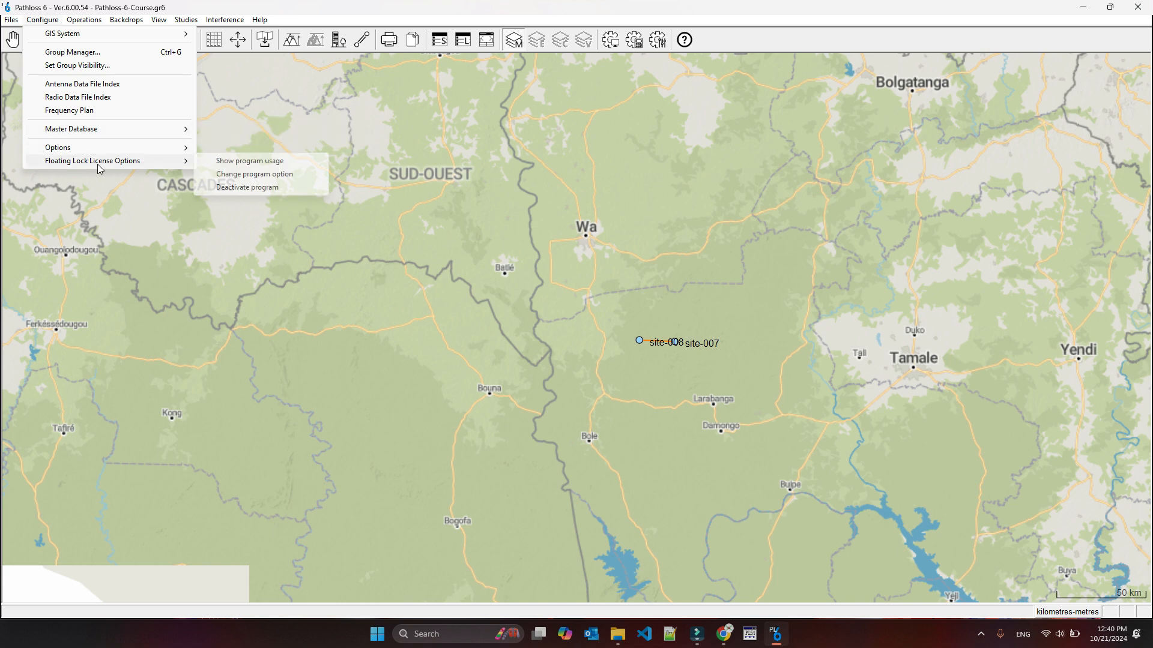
pyautogui.click(70, 111)
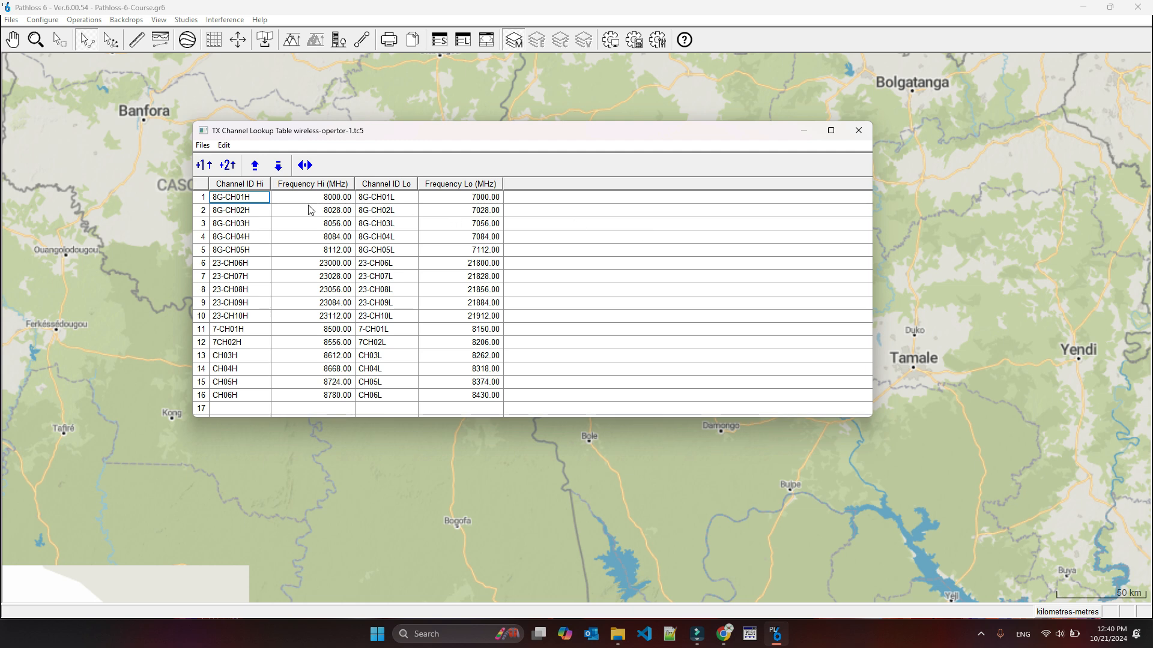
pyautogui.click(278, 166)
pyautogui.click(203, 197)
pyautogui.click(281, 161)
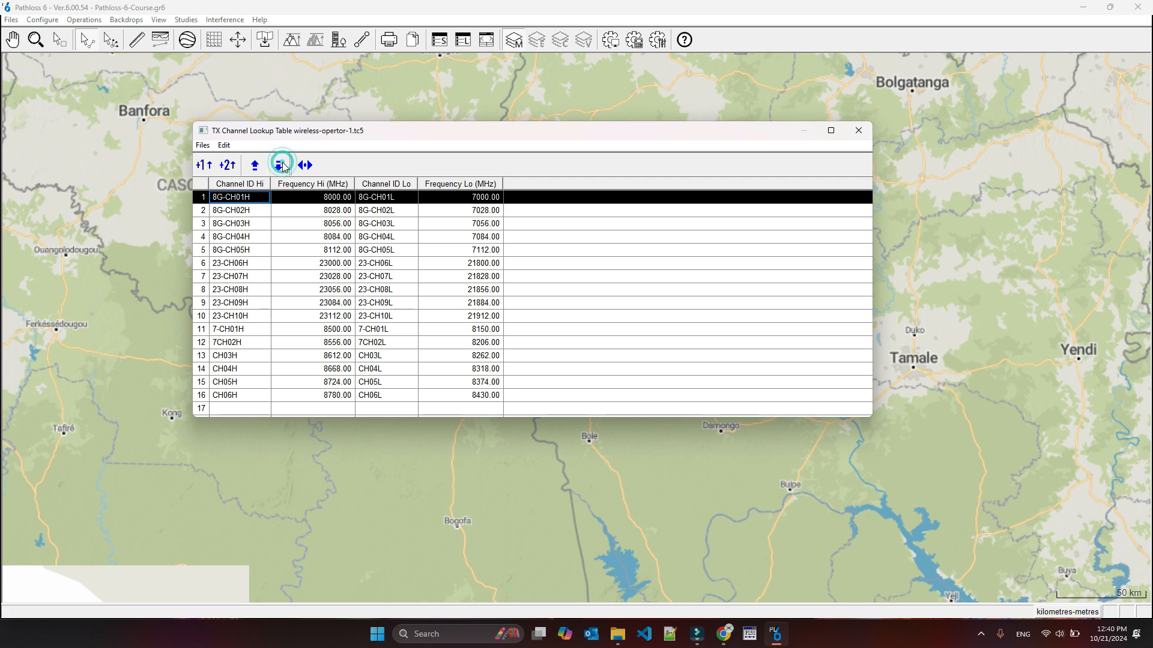
pyautogui.click(282, 161)
pyautogui.click(858, 130)
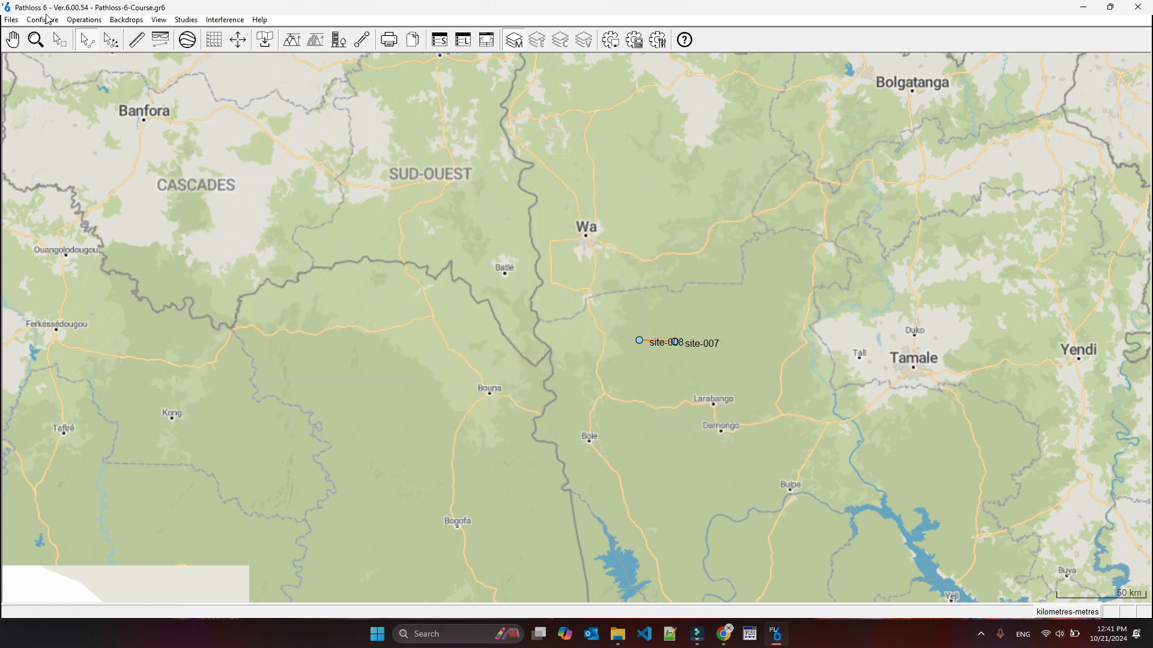
pyautogui.click(42, 19)
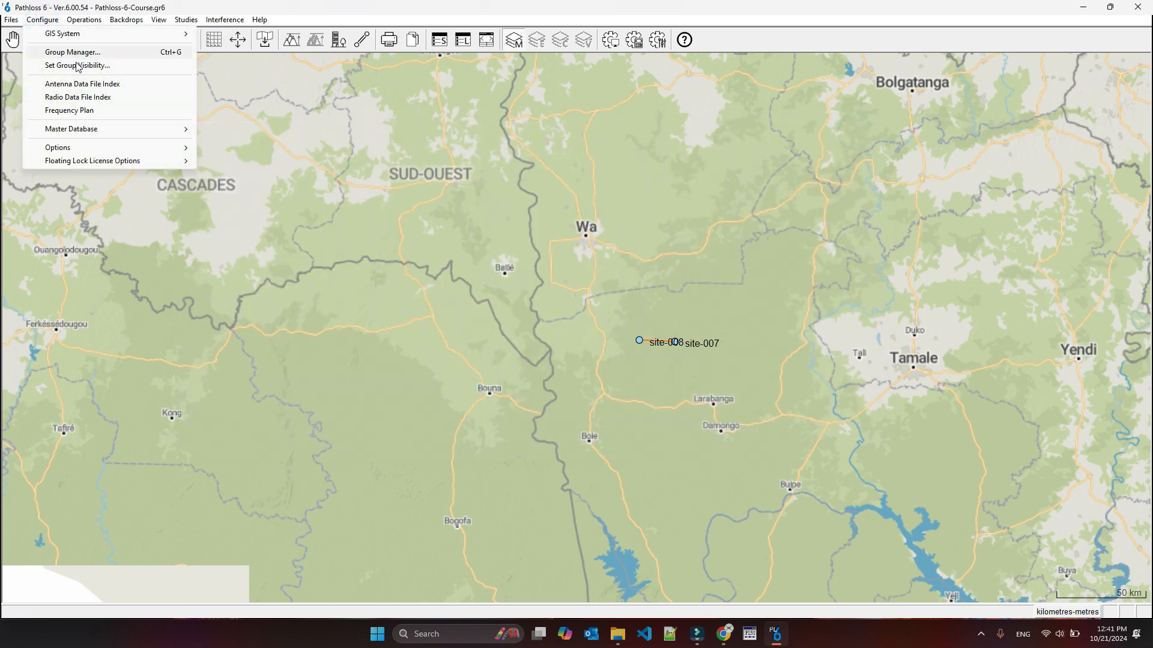
pyautogui.moveTo(158, 20)
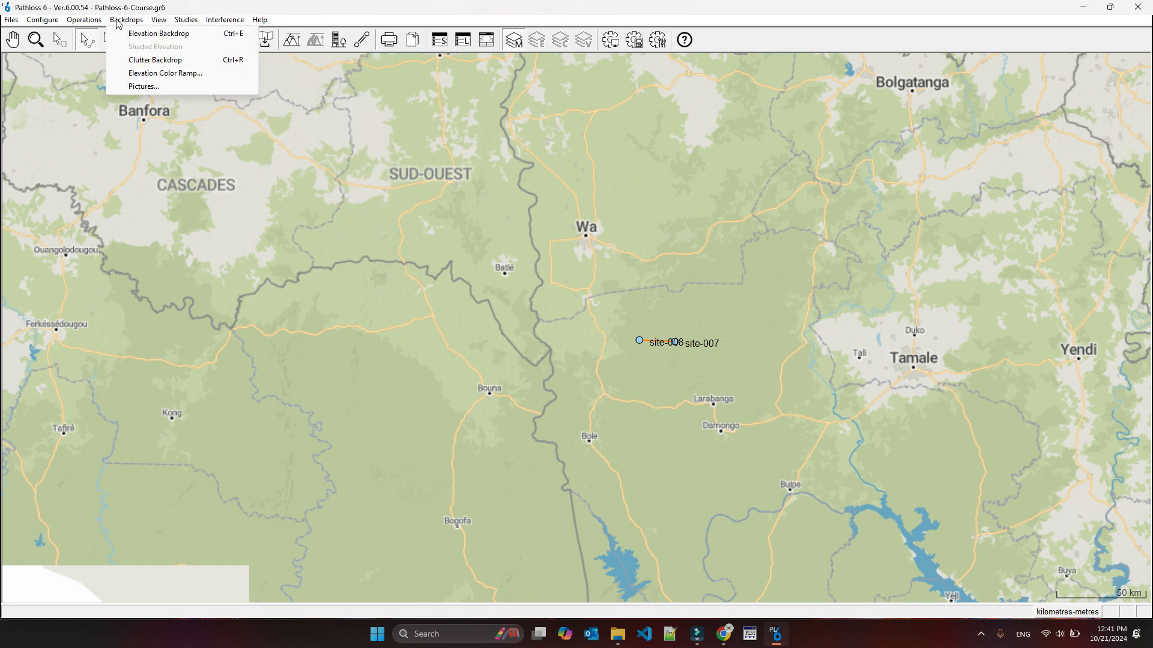
pyautogui.moveTo(201, 20)
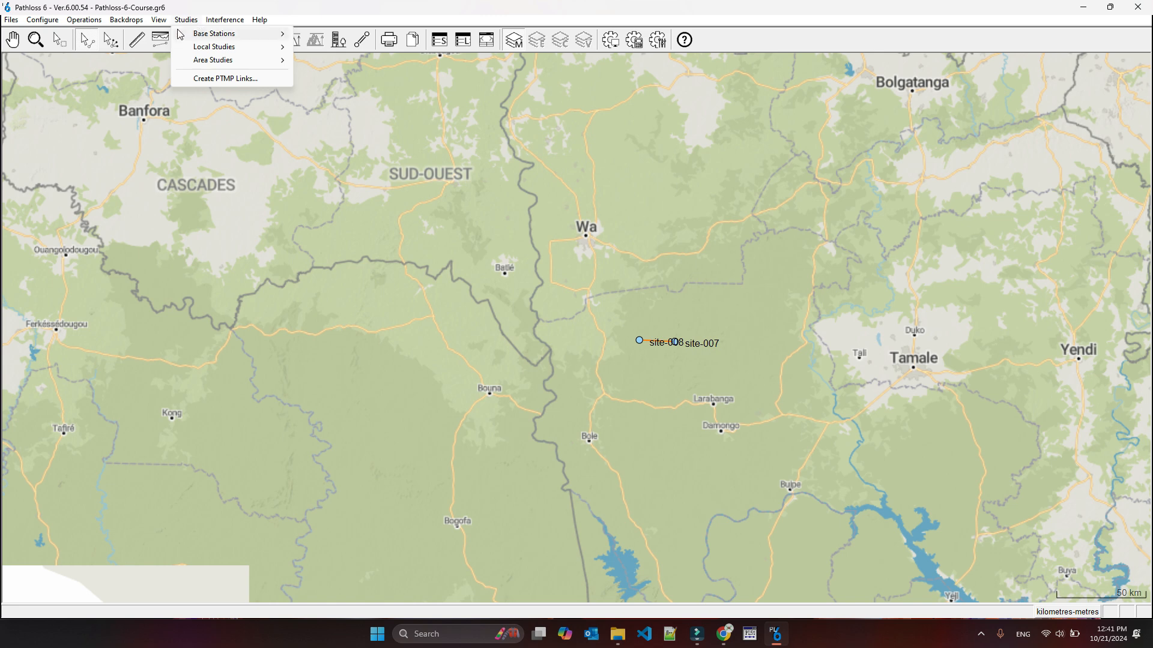
pyautogui.moveTo(42, 23)
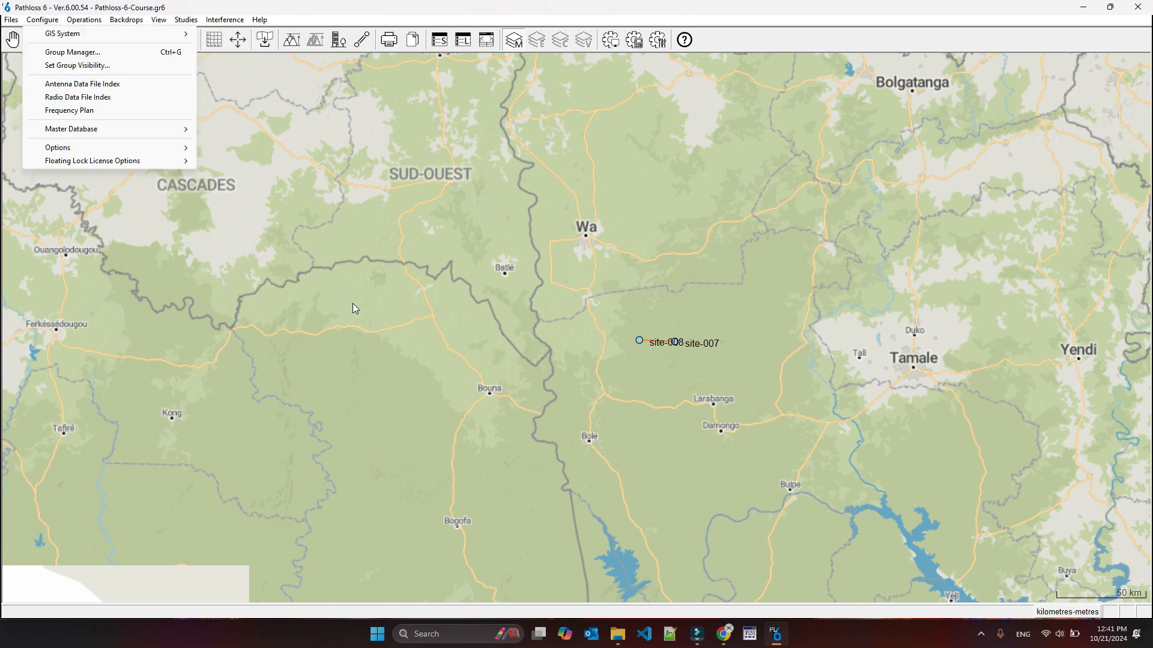